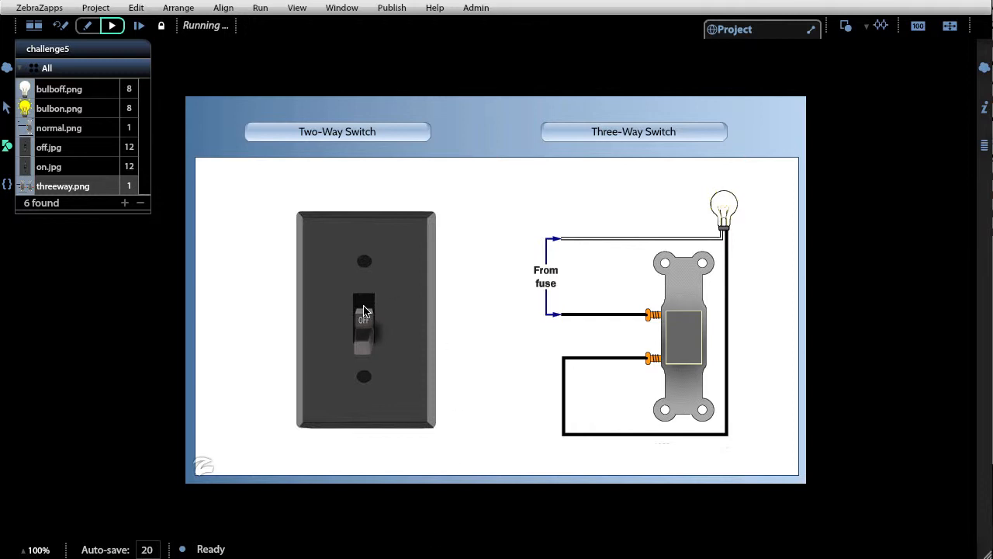
Flip the two-way switch on and off in the running challenge5 project to check how the bulb responds
{"action": "left_click", "coordinate": [365, 311]}
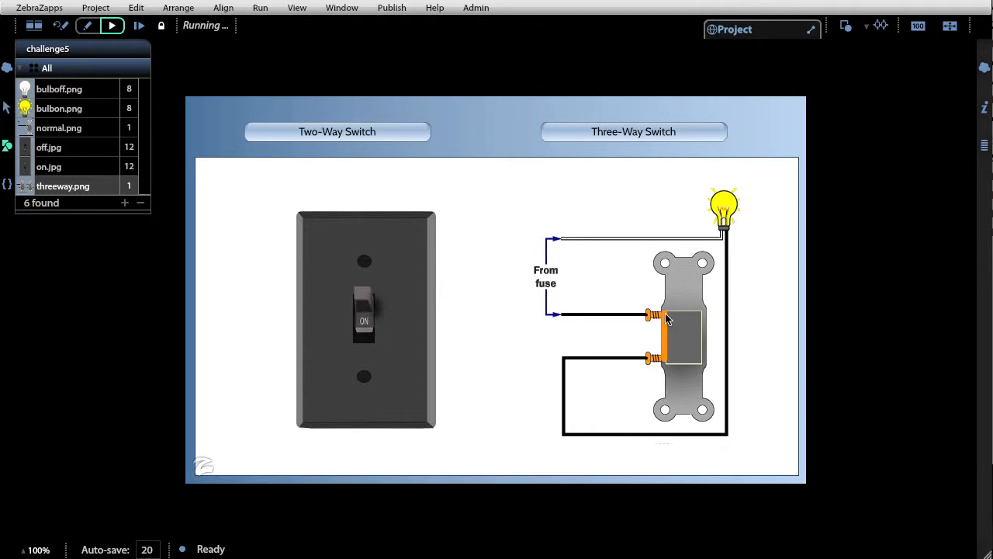
{"action": "left_click", "coordinate": [377, 332]}
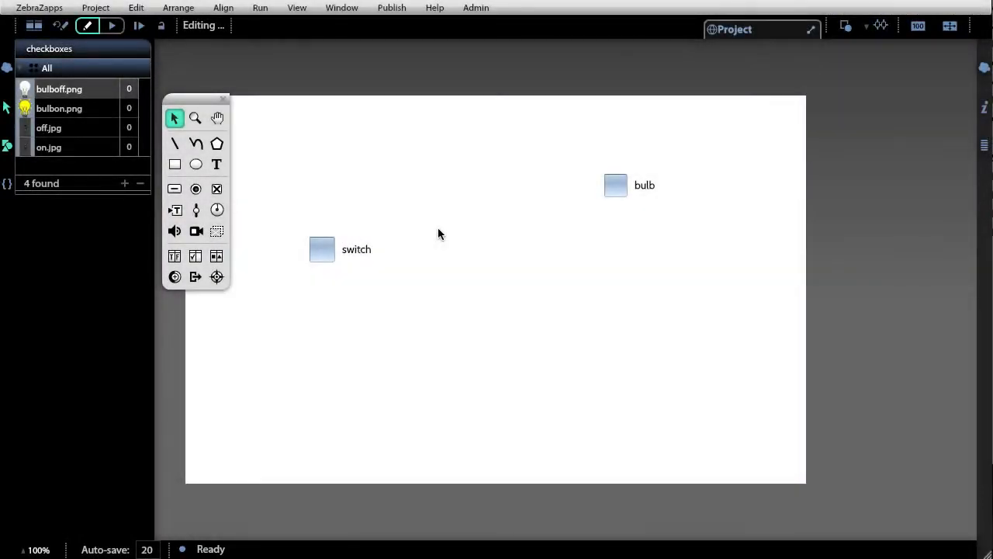
Wire the switch checkbox's Checked property to the bulb checkbox's Checked property and test it by toggling the switch
{"action": "left_click", "coordinate": [330, 253]}
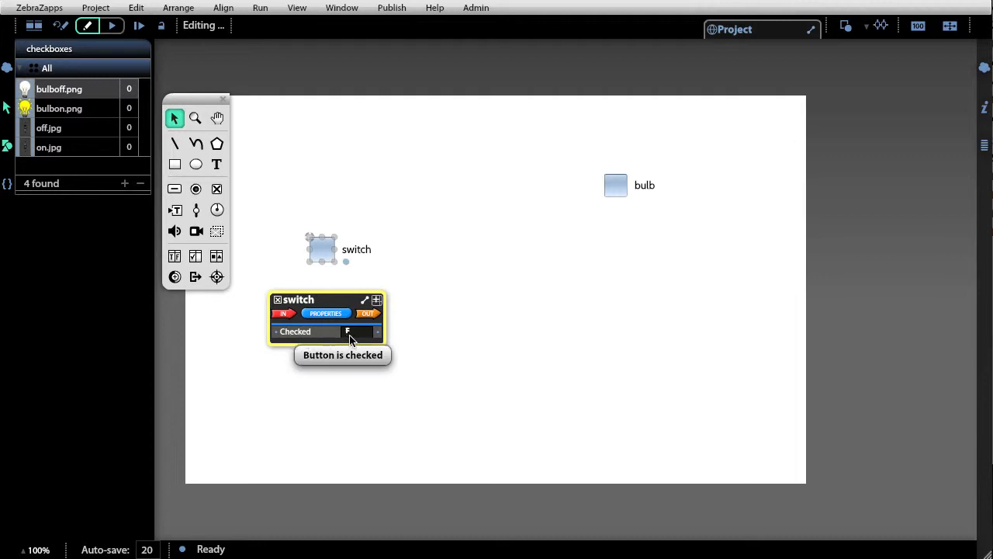
{"action": "left_click", "coordinate": [324, 253]}
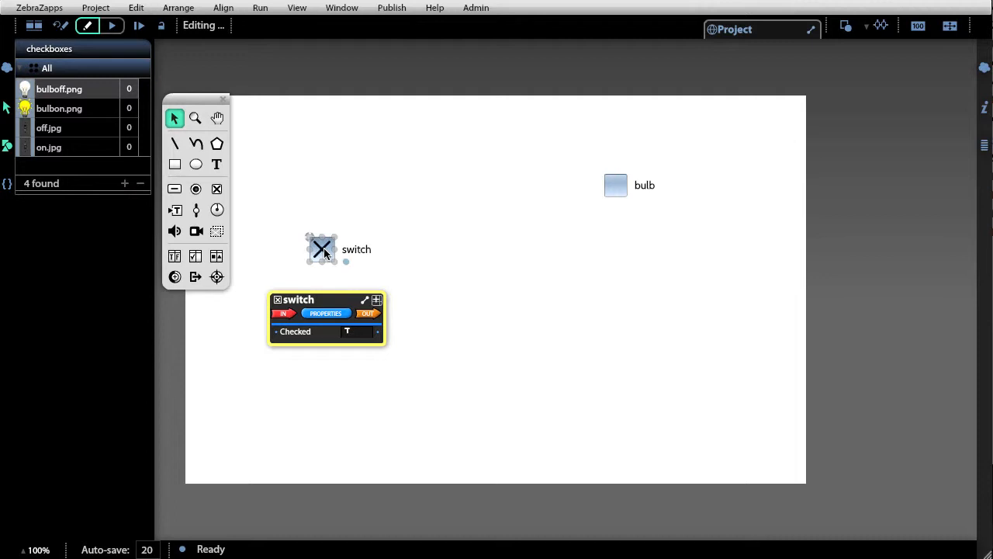
{"action": "left_click", "coordinate": [325, 252]}
{"action": "left_click", "coordinate": [325, 252]}
{"action": "left_click_drag", "start_coordinate": [379, 334], "coordinate": [566, 264]}
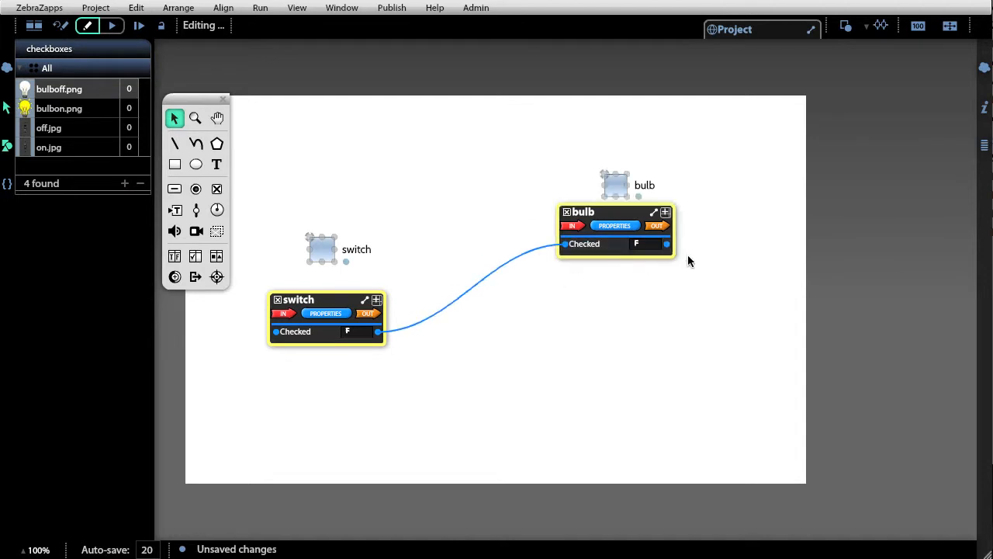
{"action": "left_click", "coordinate": [326, 252]}
{"action": "left_click", "coordinate": [327, 254]}
{"action": "left_click", "coordinate": [326, 254]}
{"action": "left_click", "coordinate": [326, 254]}
Draw a vertical line about 94 high below the bulb checkbox and set its line weight to 10
{"action": "left_click", "coordinate": [176, 147]}
{"action": "left_click_drag", "start_coordinate": [586, 282], "coordinate": [586, 355]}
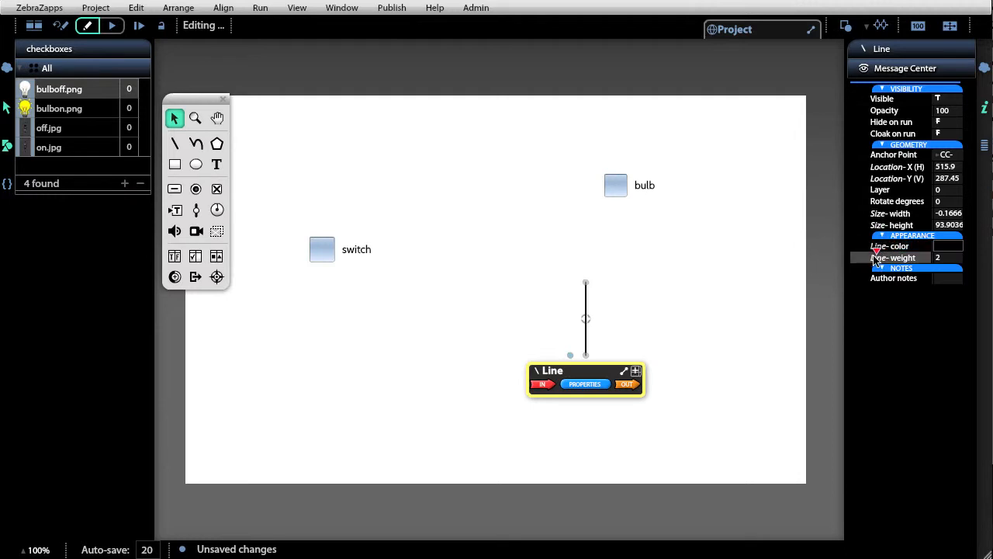
{"action": "left_click_drag", "start_coordinate": [877, 255], "coordinate": [893, 252]}
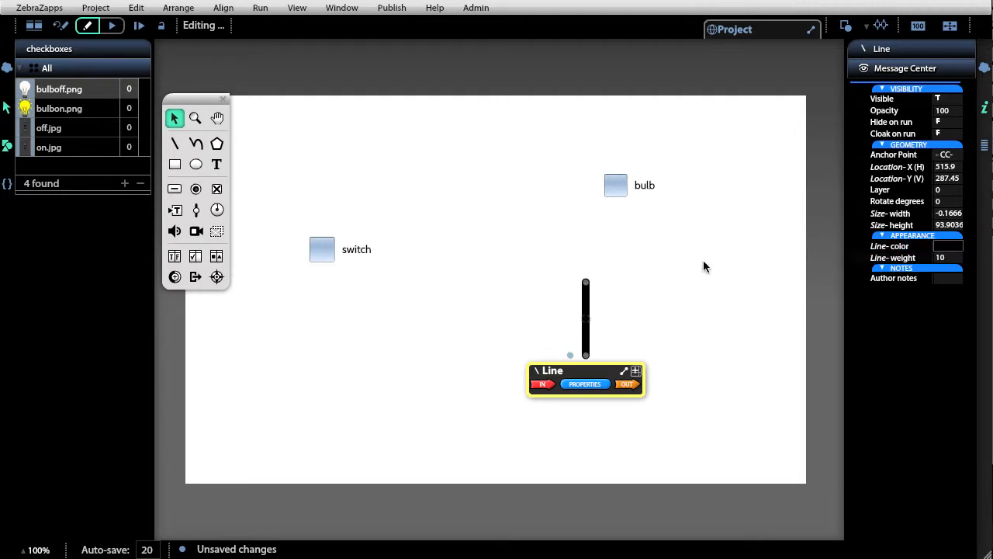
Wire the switch's Checked property to the line's Visible property and toggle the switch to test it
{"action": "left_click", "coordinate": [313, 243]}
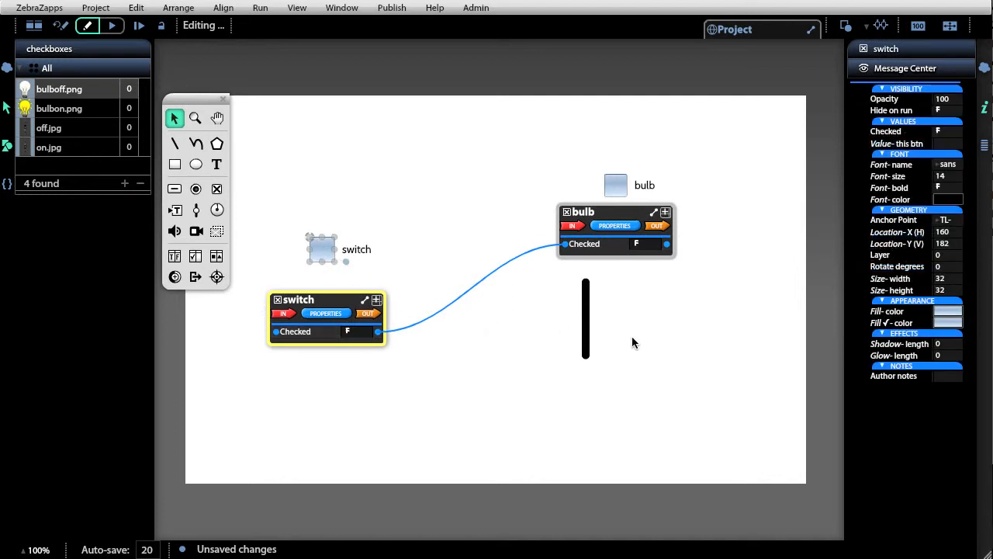
{"action": "left_click_drag", "start_coordinate": [379, 336], "coordinate": [551, 415]}
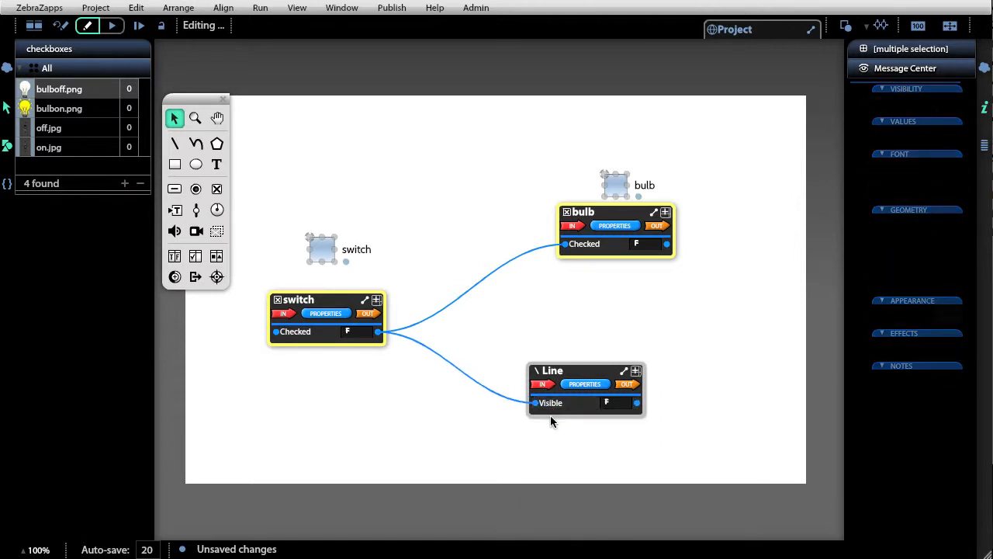
{"action": "left_click", "coordinate": [324, 248]}
{"action": "left_click", "coordinate": [324, 248]}
{"action": "left_click", "coordinate": [324, 248]}
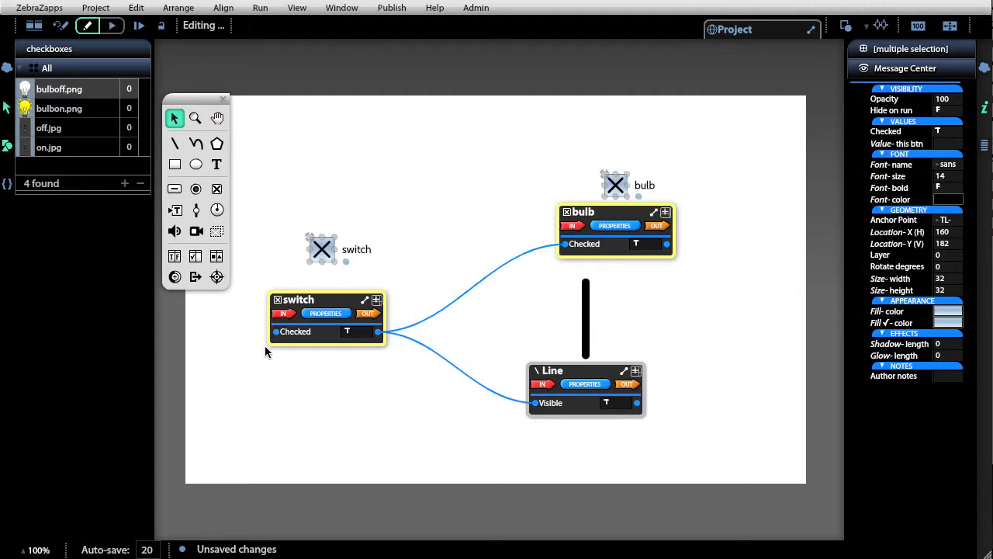
Assign off.jpg as the switch's Graphic Button Up image and on.jpg as its checked-up image
{"action": "left_click", "coordinate": [325, 314]}
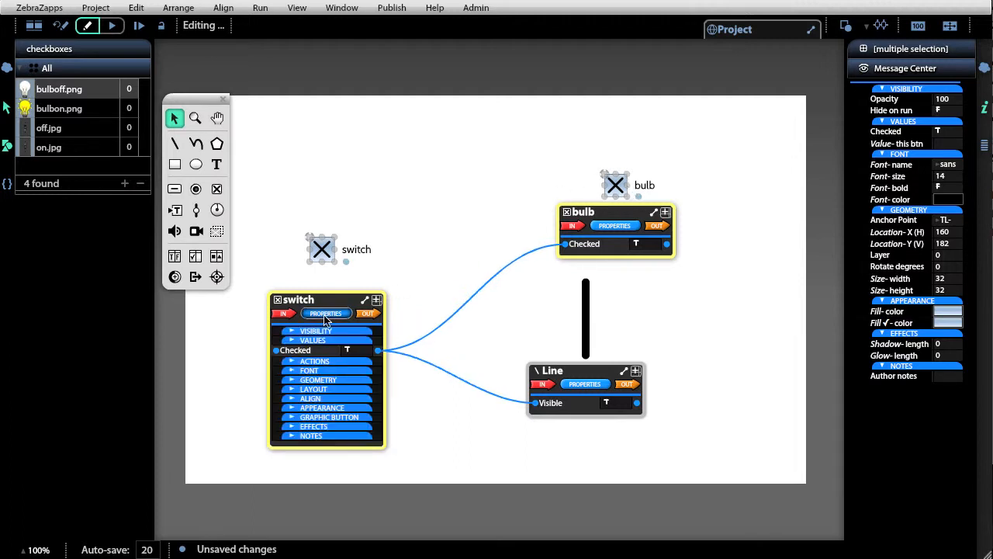
{"action": "left_click", "coordinate": [328, 418]}
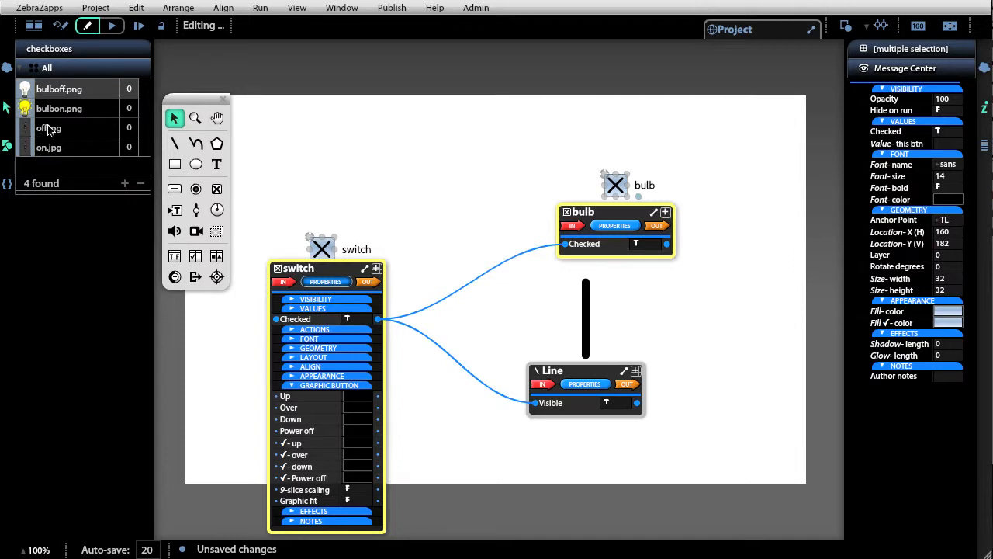
{"action": "left_click_drag", "start_coordinate": [48, 130], "coordinate": [357, 398]}
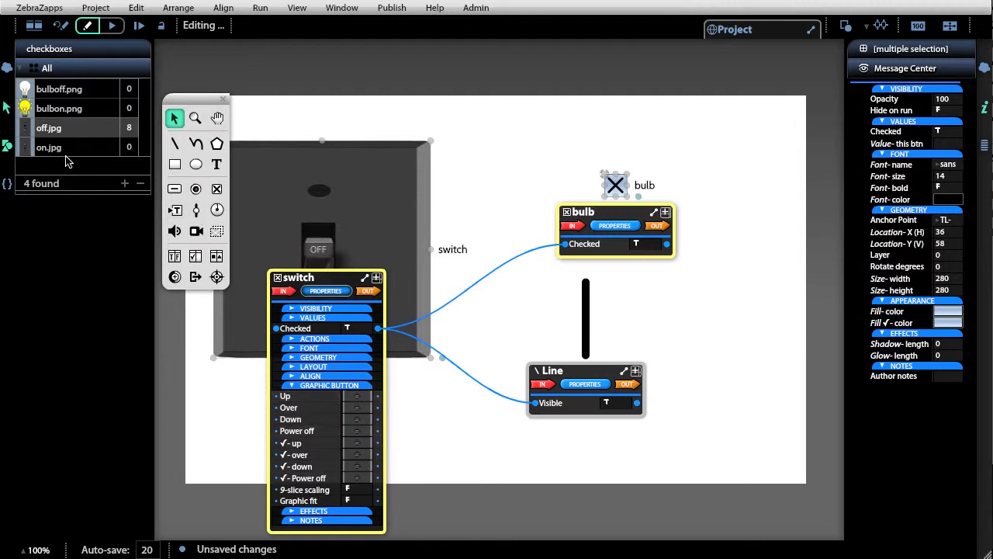
{"action": "left_click_drag", "start_coordinate": [24, 152], "coordinate": [363, 447]}
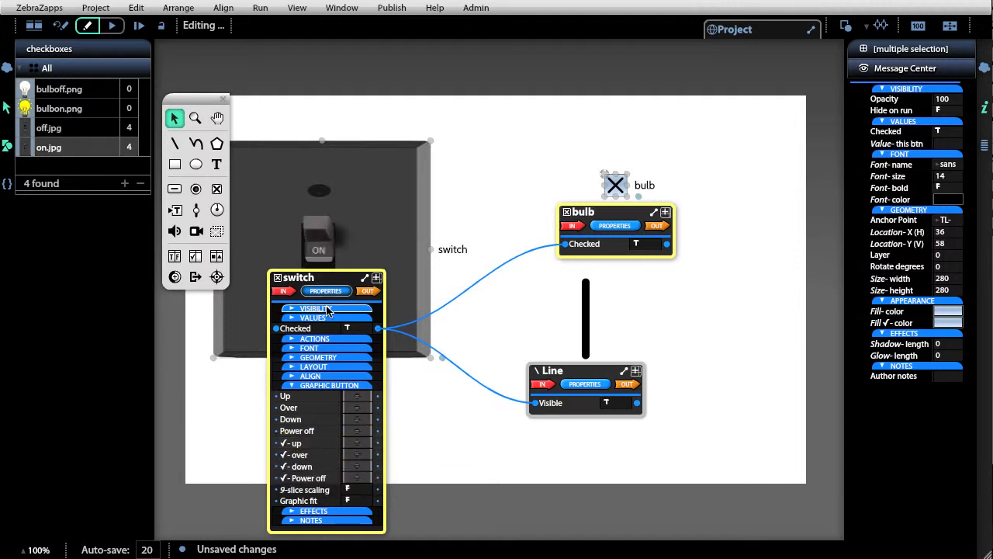
Set the switch's Keep aspect ratio to false and move its property panel off the switch plate
{"action": "left_click", "coordinate": [338, 358]}
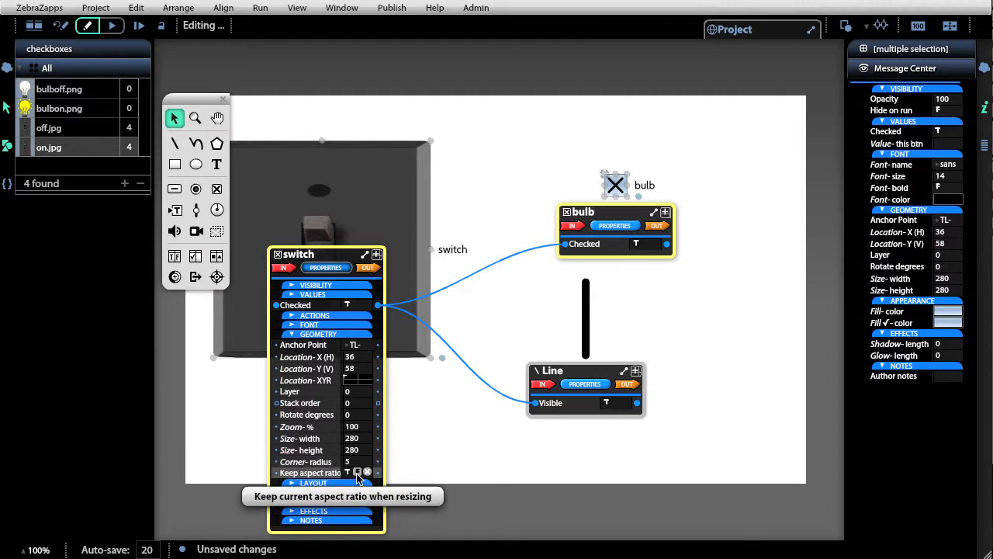
{"action": "left_click", "coordinate": [357, 473]}
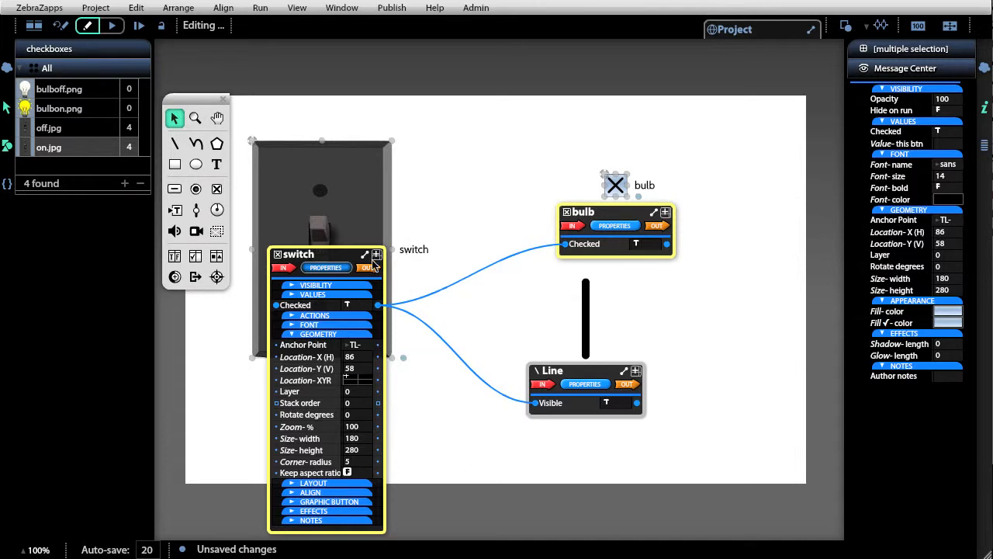
{"action": "left_click_drag", "start_coordinate": [335, 259], "coordinate": [352, 369]}
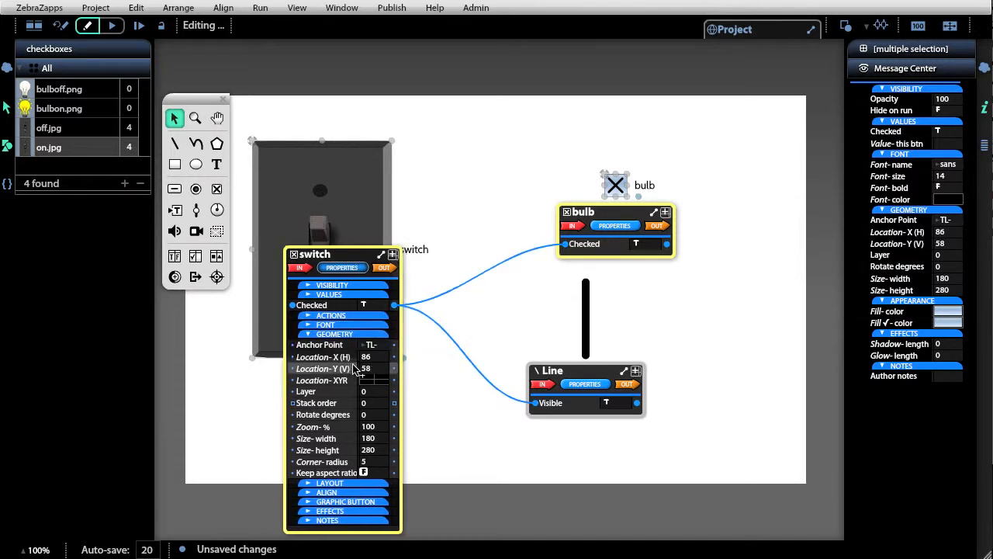
{"action": "left_click_drag", "start_coordinate": [322, 247], "coordinate": [444, 258]}
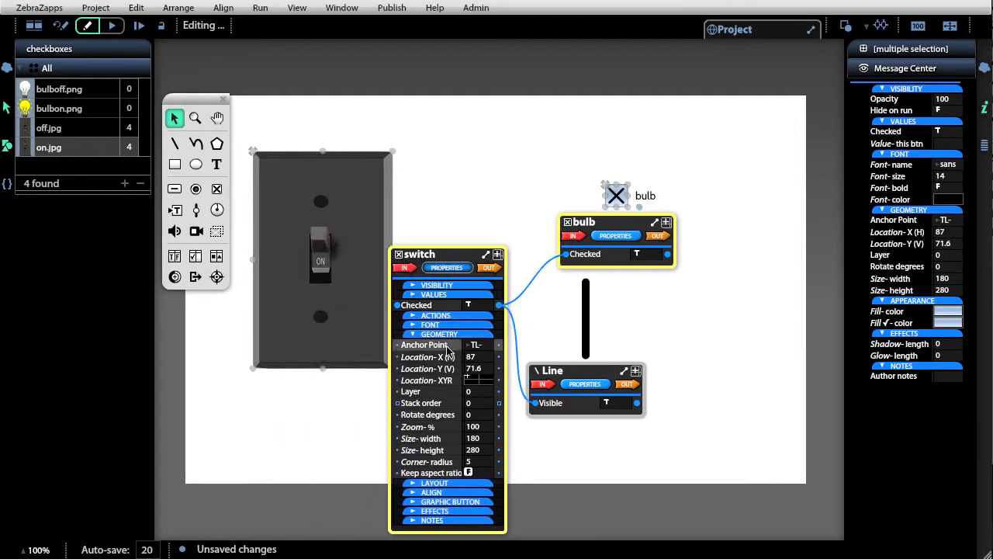
Toggle the switch graphic repeatedly to test its on and off images with the linked bulb and line
{"action": "left_click", "coordinate": [319, 264]}
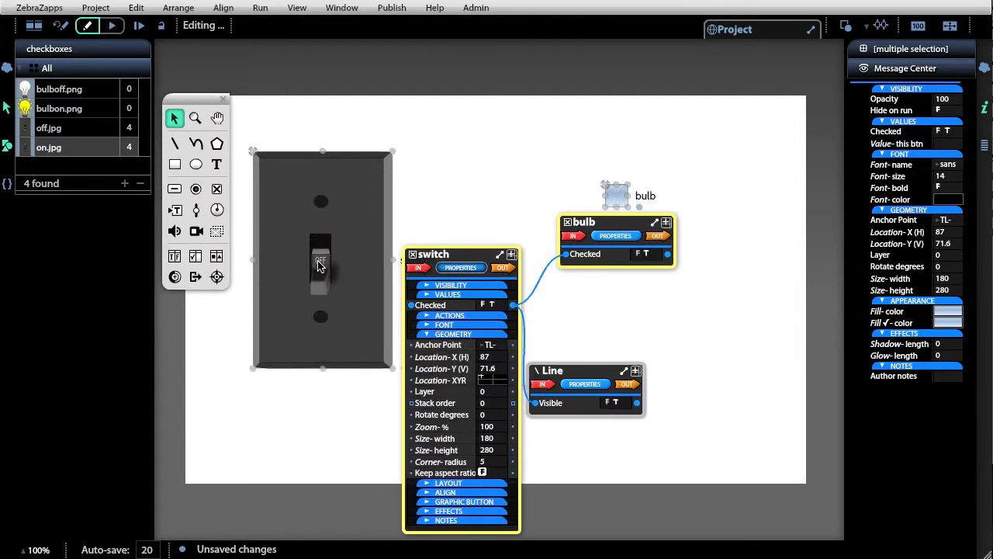
{"action": "left_click", "coordinate": [319, 267]}
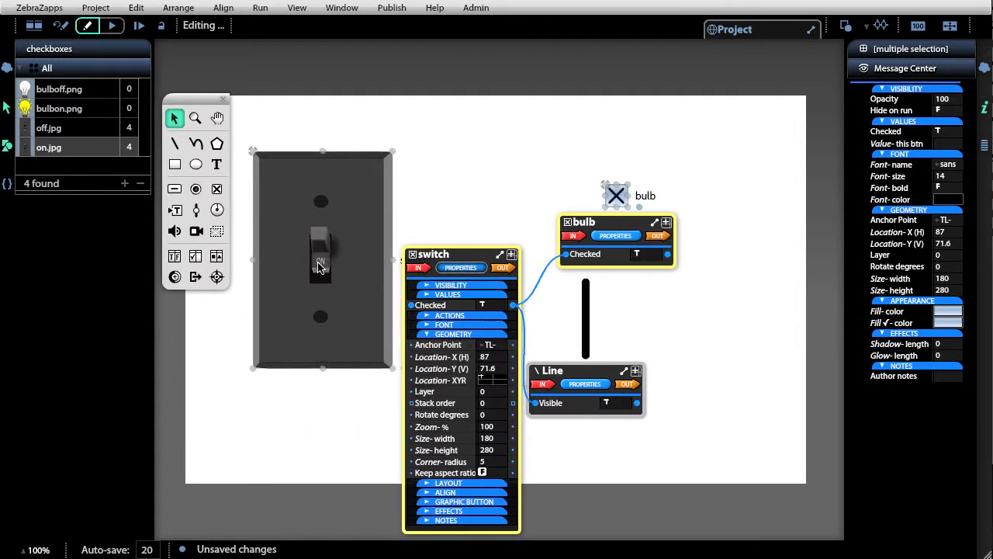
{"action": "left_click", "coordinate": [319, 267]}
{"action": "left_click", "coordinate": [319, 267]}
{"action": "left_click", "coordinate": [318, 267]}
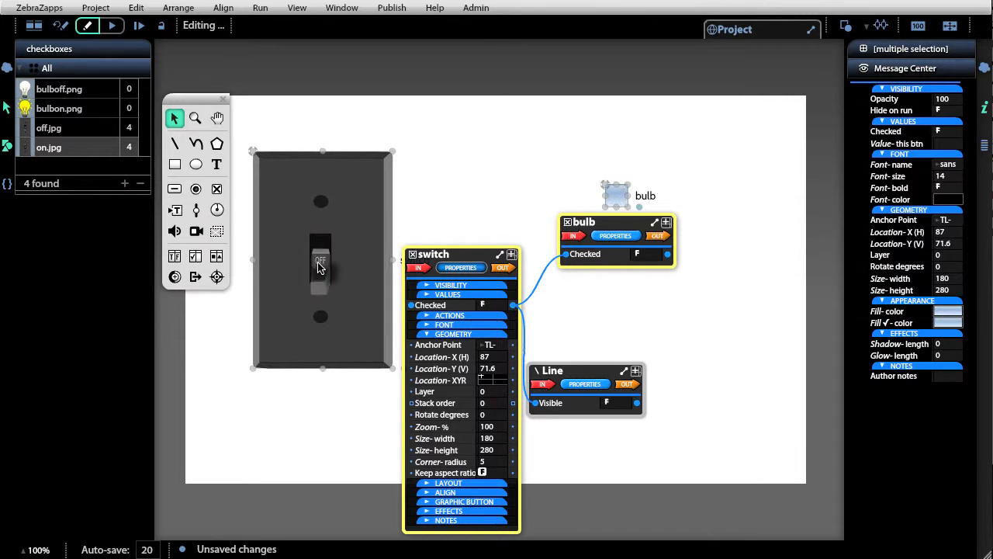
{"action": "left_click", "coordinate": [319, 267]}
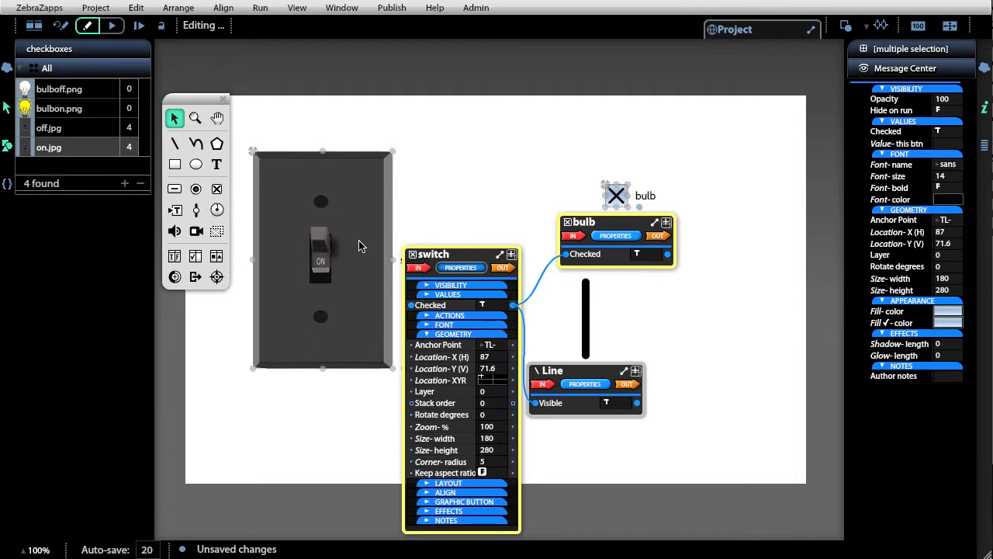
Assign bulboff.png as the bulb's Graphic Button Up image and bulbon.png as its checked-up image
{"action": "left_click", "coordinate": [616, 236]}
{"action": "left_click", "coordinate": [620, 340]}
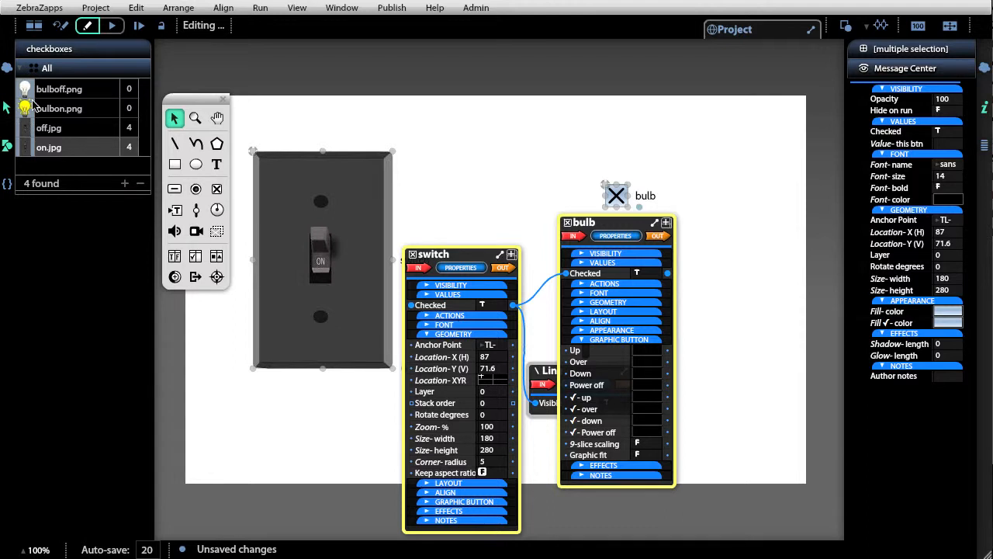
{"action": "left_click_drag", "start_coordinate": [718, 397], "coordinate": [653, 355]}
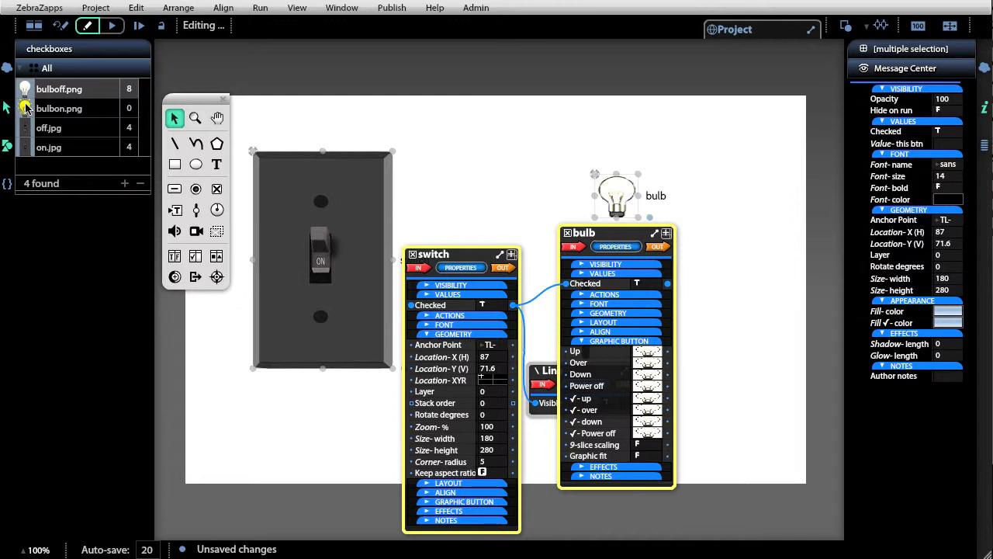
{"action": "left_click_drag", "start_coordinate": [26, 107], "coordinate": [654, 400]}
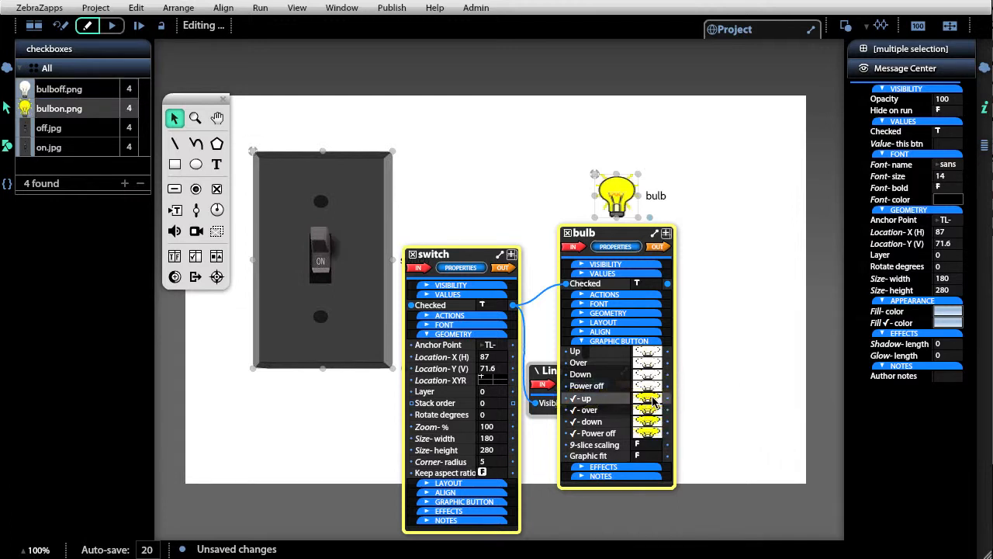
Set the bulb's Keep aspect ratio to false and reposition the switch plate at about X 121, Y 125.6
{"action": "left_click", "coordinate": [610, 313]}
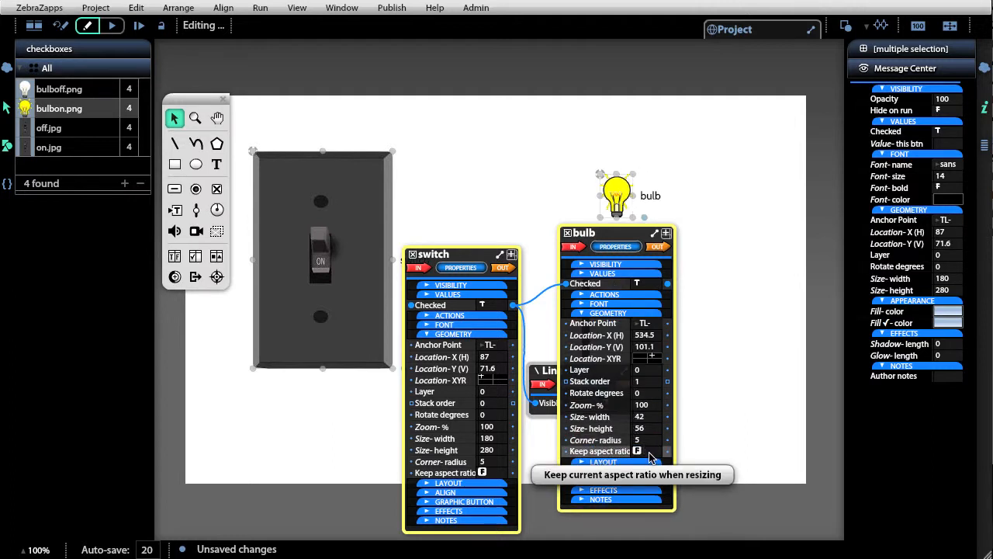
{"action": "left_click", "coordinate": [707, 315]}
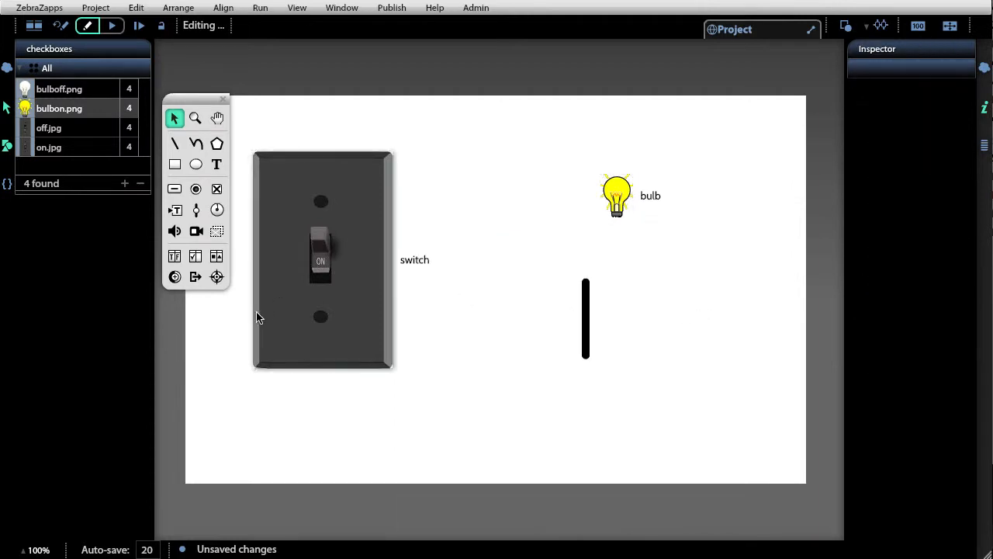
{"action": "left_click_drag", "start_coordinate": [292, 337], "coordinate": [320, 380]}
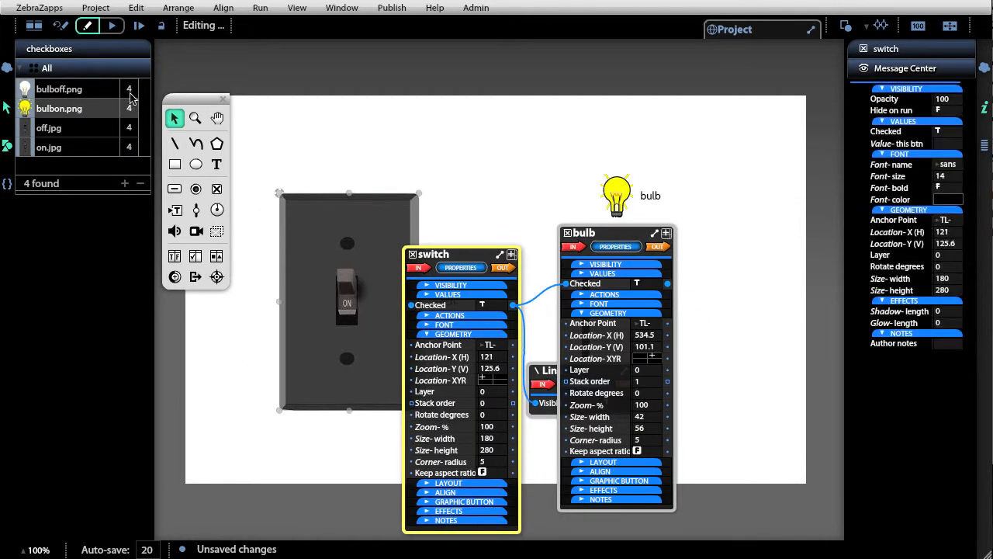
Run the checkboxes project and flip the switch several times to test the bulb and line
{"action": "left_click", "coordinate": [114, 27]}
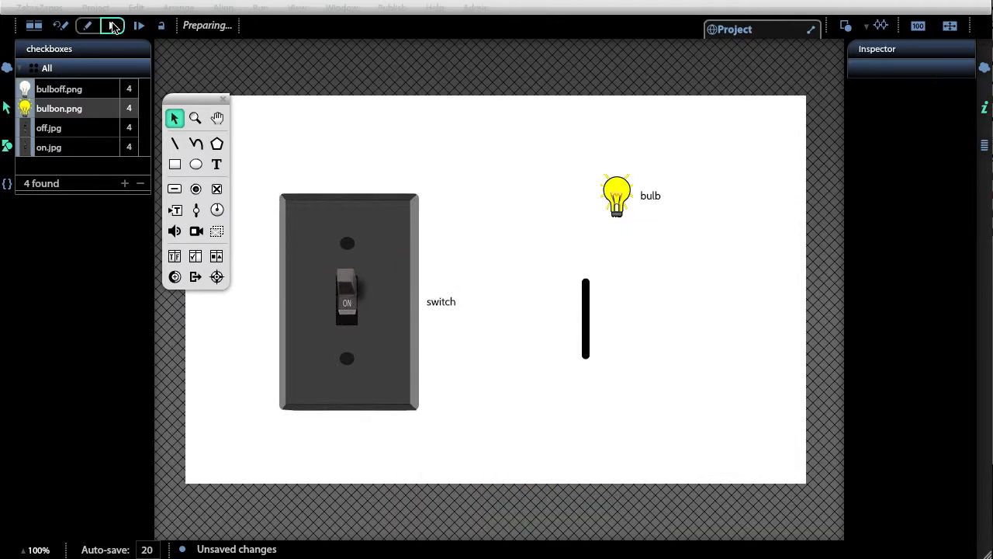
{"action": "left_click", "coordinate": [347, 302]}
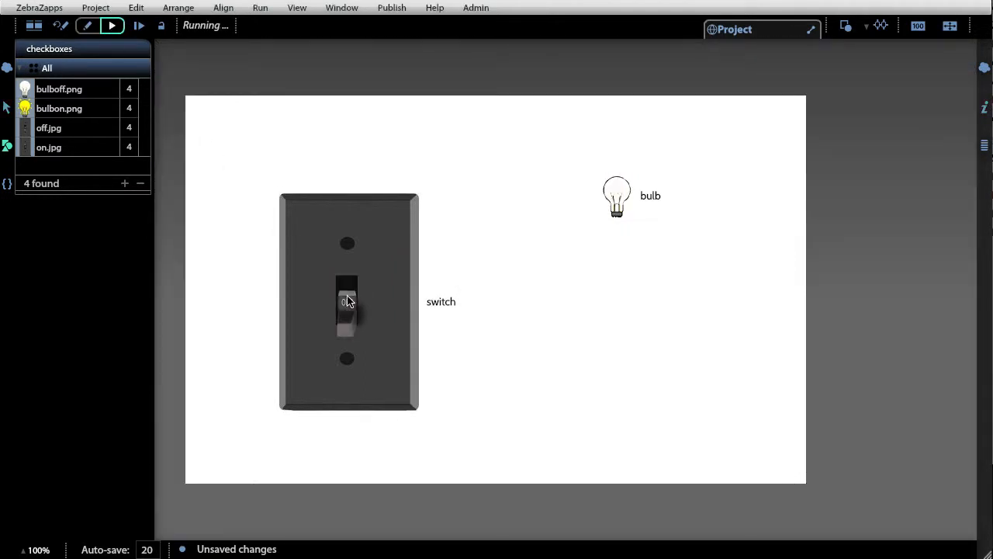
{"action": "left_click", "coordinate": [355, 287]}
{"action": "left_click", "coordinate": [347, 313]}
{"action": "left_click", "coordinate": [349, 293]}
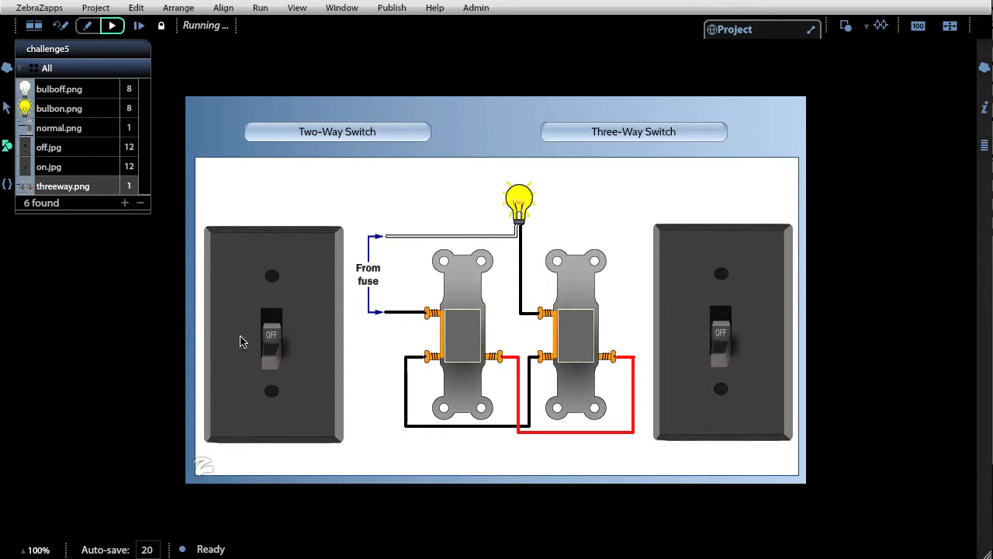
Flip both switches in the running three-way example of challenge5 to check how they control the bulb
{"action": "left_click", "coordinate": [271, 324]}
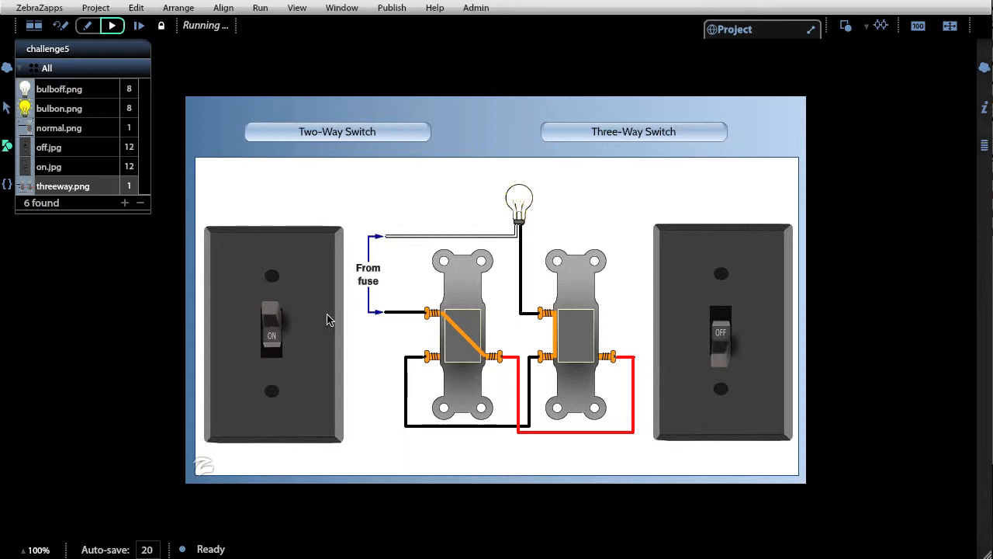
{"action": "left_click", "coordinate": [268, 340]}
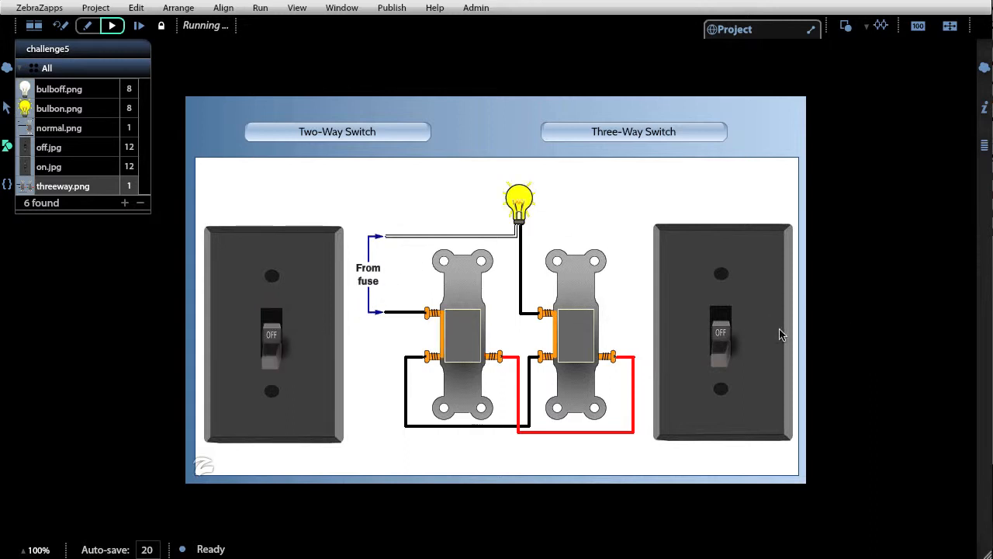
{"action": "left_click", "coordinate": [721, 322]}
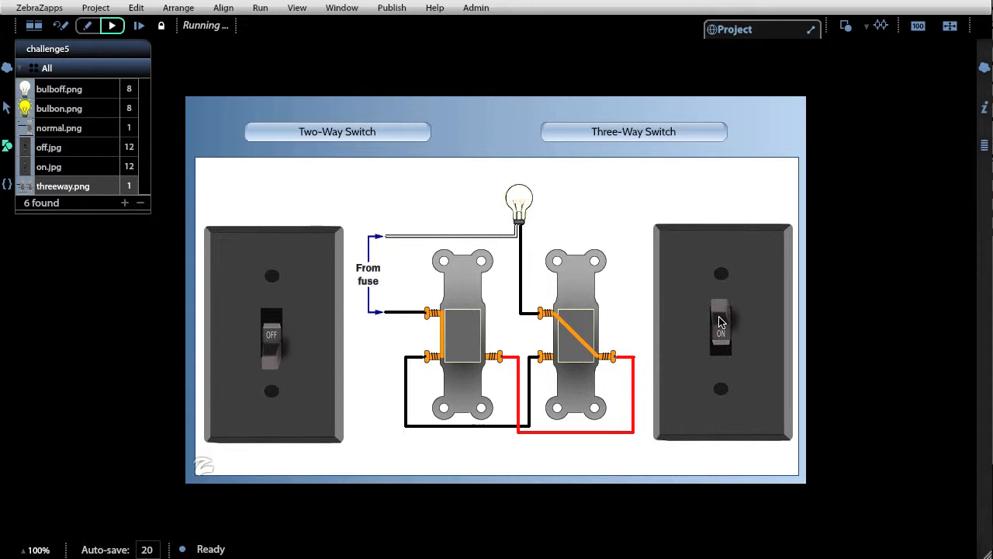
{"action": "left_click", "coordinate": [276, 329]}
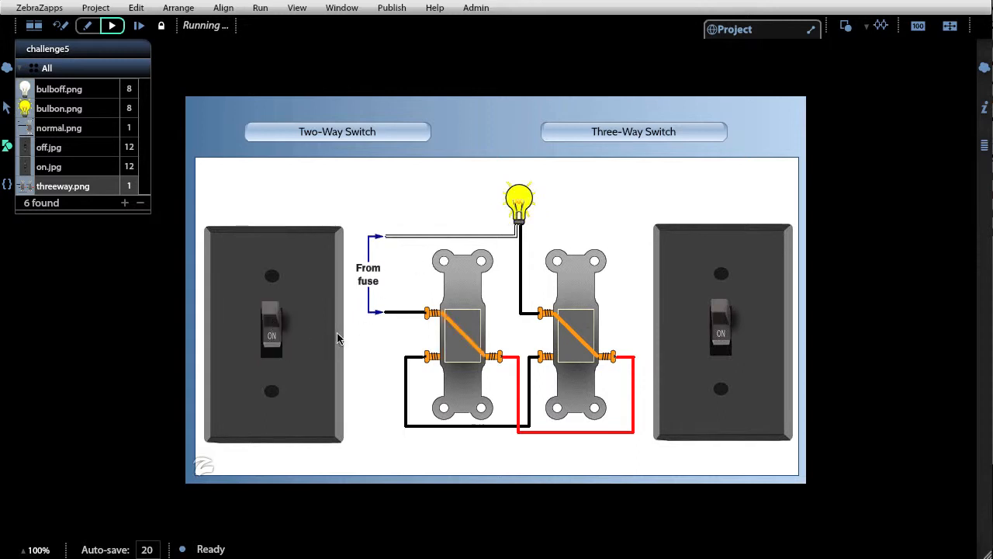
Toggle the left and right switches once more in the running three-way example of challenge5
{"action": "left_click", "coordinate": [270, 343]}
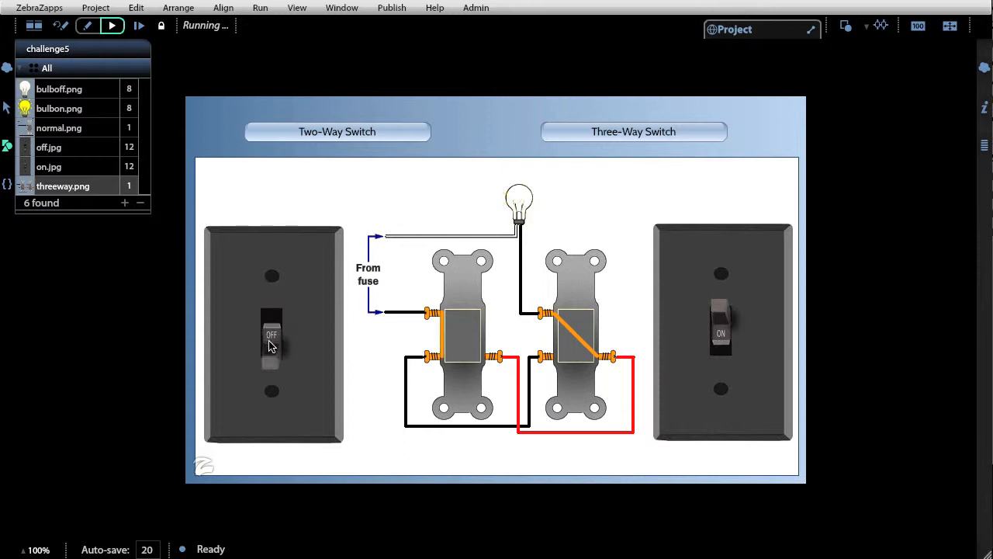
{"action": "left_click", "coordinate": [726, 345]}
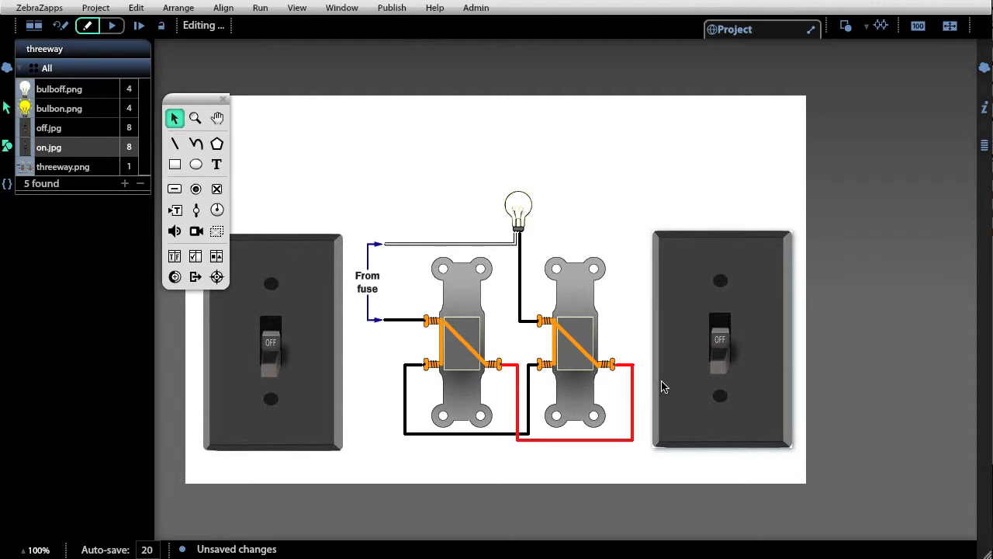
Inspect the Checked properties of leftswitch, rightswitch and the bulb in the threeway project
{"action": "left_click", "coordinate": [284, 392]}
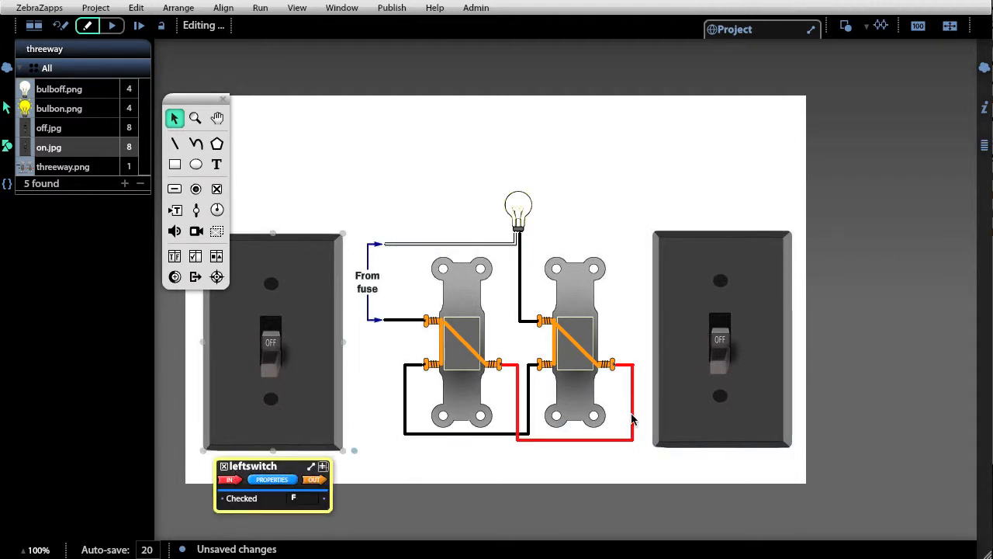
{"action": "left_click", "coordinate": [686, 412]}
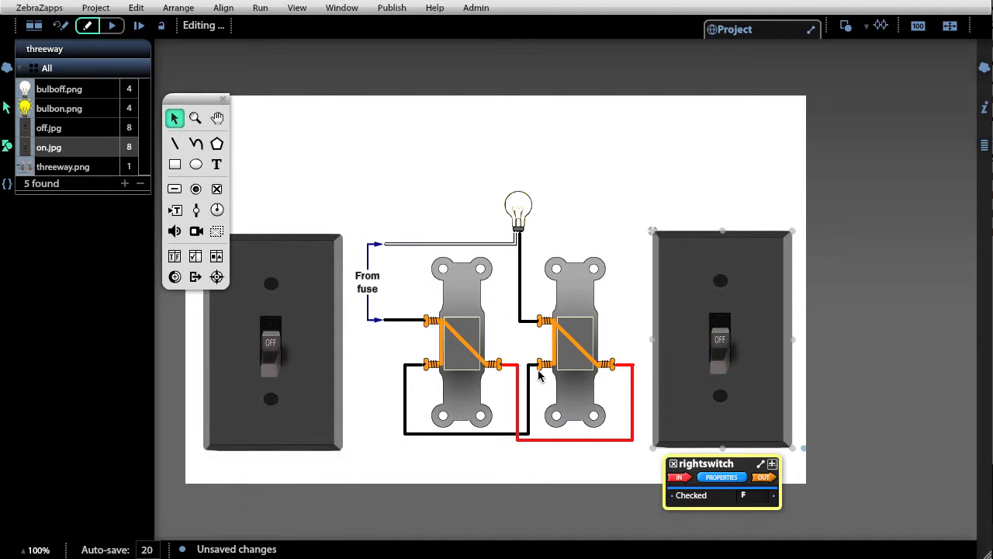
{"action": "left_click", "coordinate": [518, 208]}
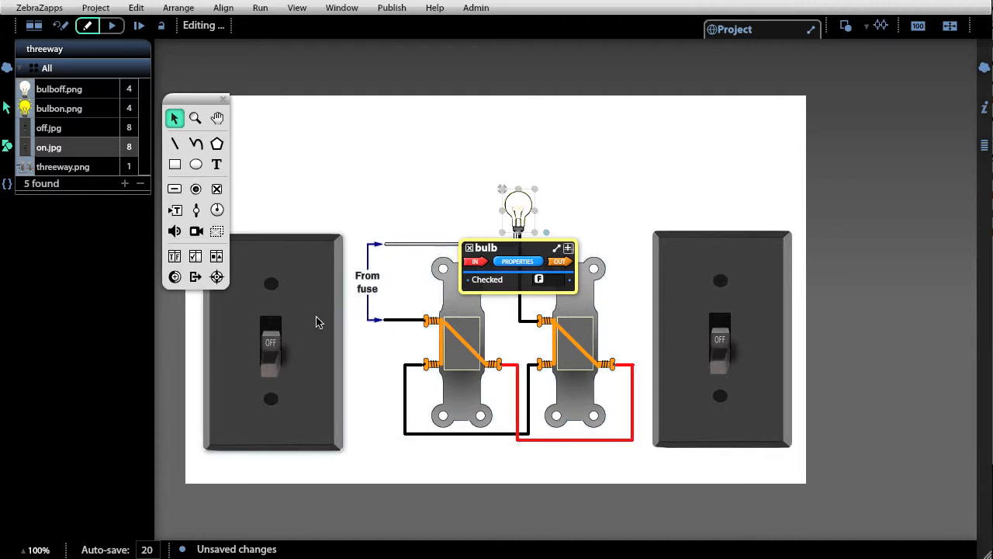
Add a truth table above the bulb, straddling the upper edge of the white stage
{"action": "left_click", "coordinate": [172, 258]}
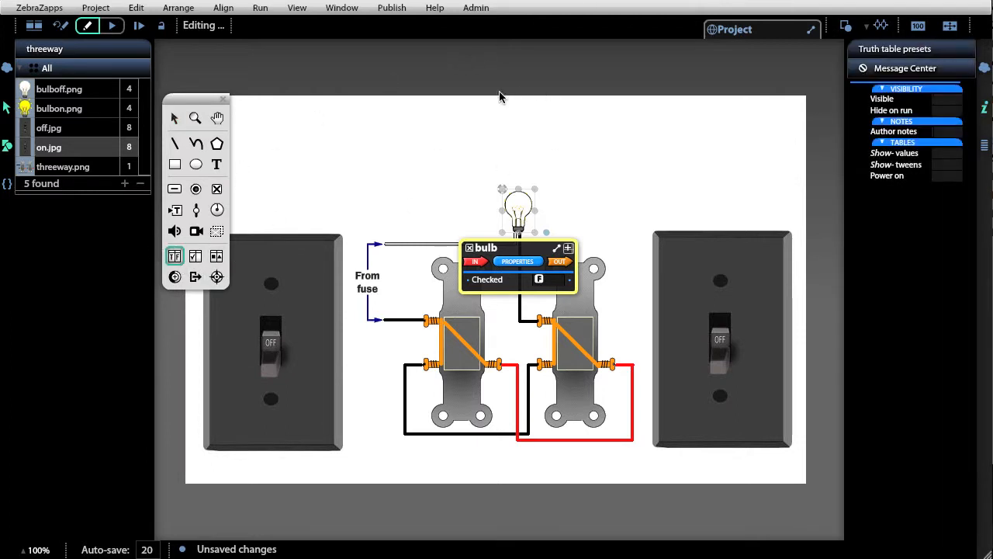
{"action": "left_click", "coordinate": [439, 85]}
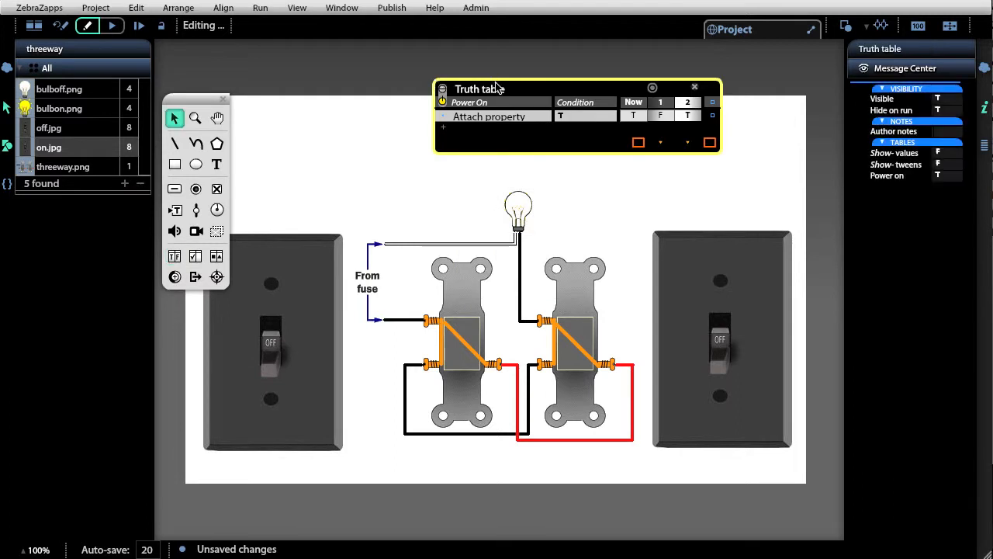
{"action": "left_click_drag", "start_coordinate": [500, 90], "coordinate": [486, 82]}
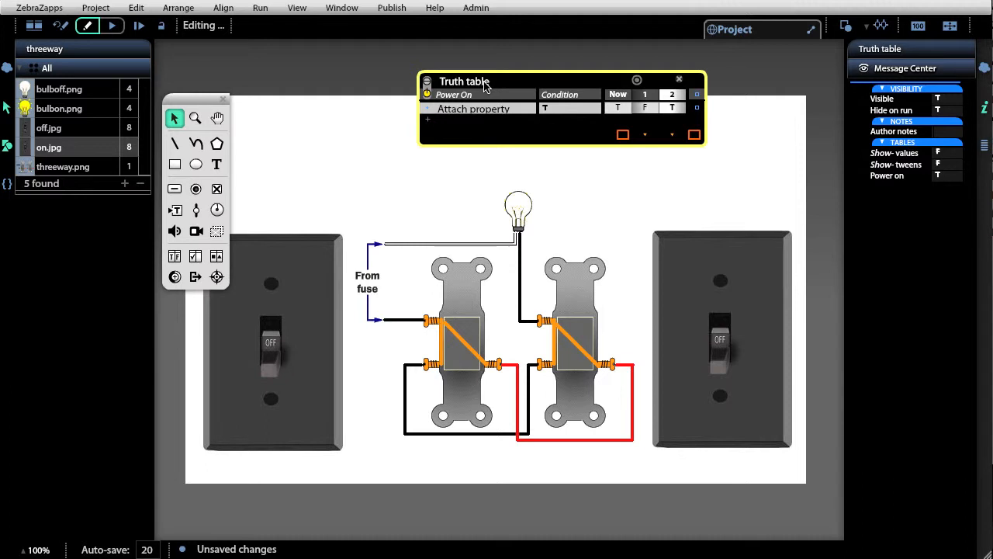
Wire the Checked properties of leftswitch and rightswitch to the truth table as two condition rows
{"action": "left_click", "coordinate": [300, 299]}
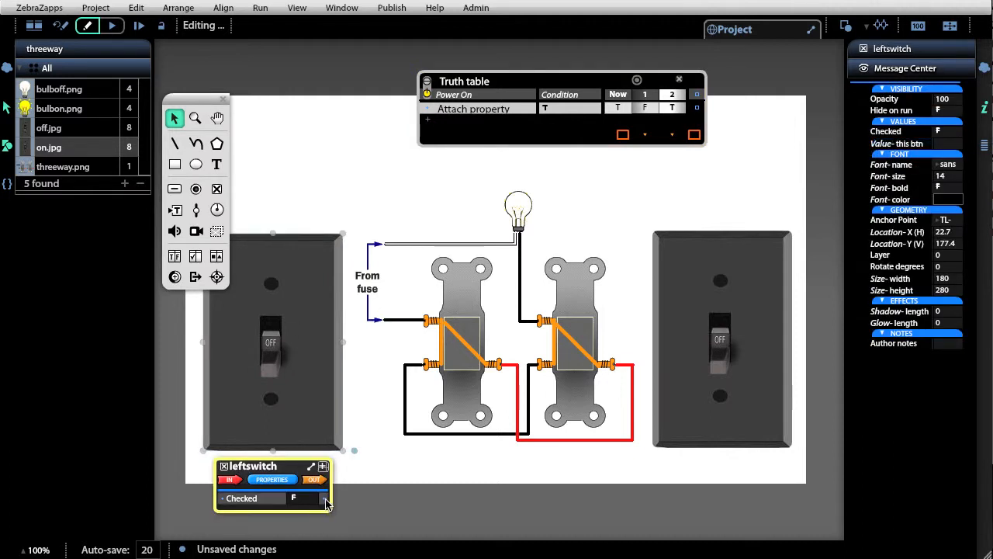
{"action": "left_click_drag", "start_coordinate": [329, 502], "coordinate": [432, 114]}
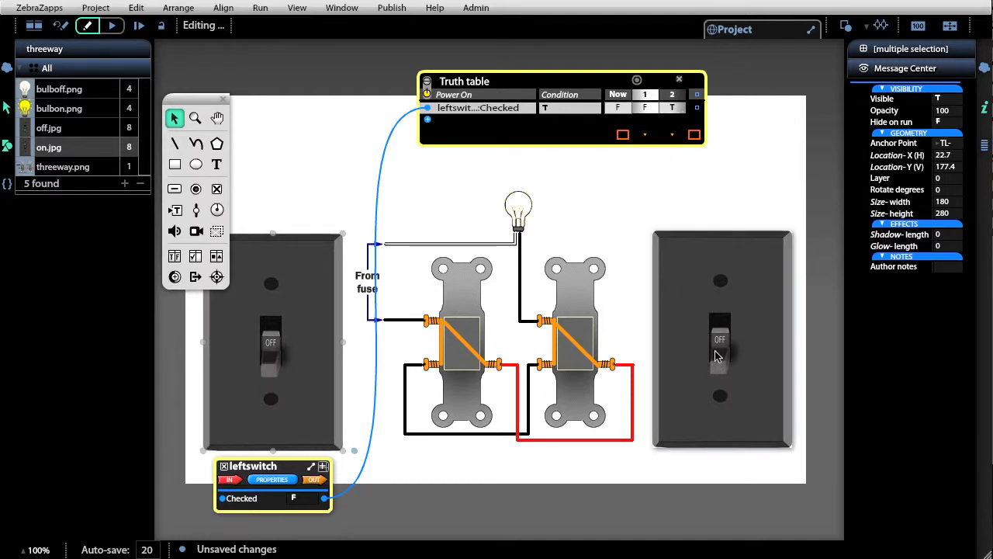
{"action": "left_click", "coordinate": [737, 377]}
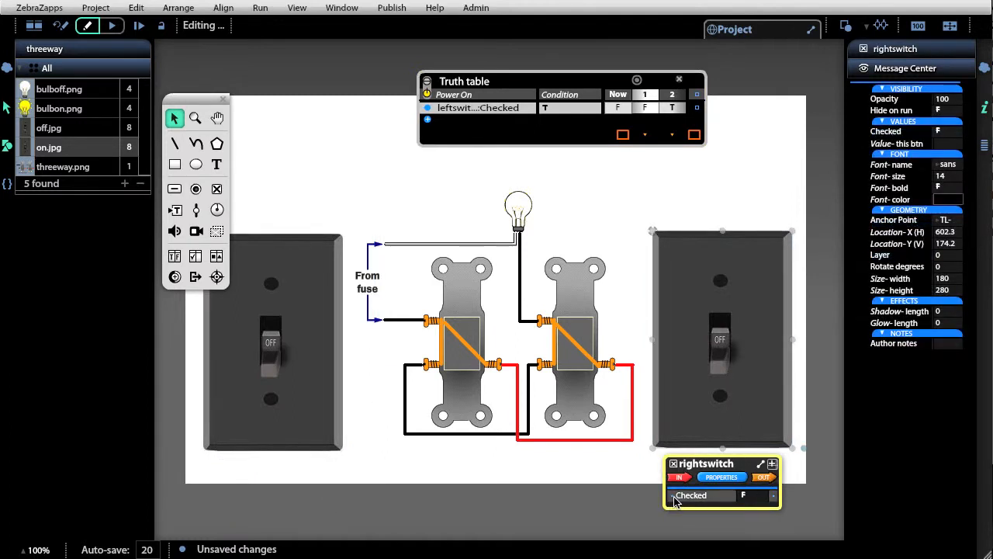
{"action": "left_click_drag", "start_coordinate": [673, 500], "coordinate": [429, 124]}
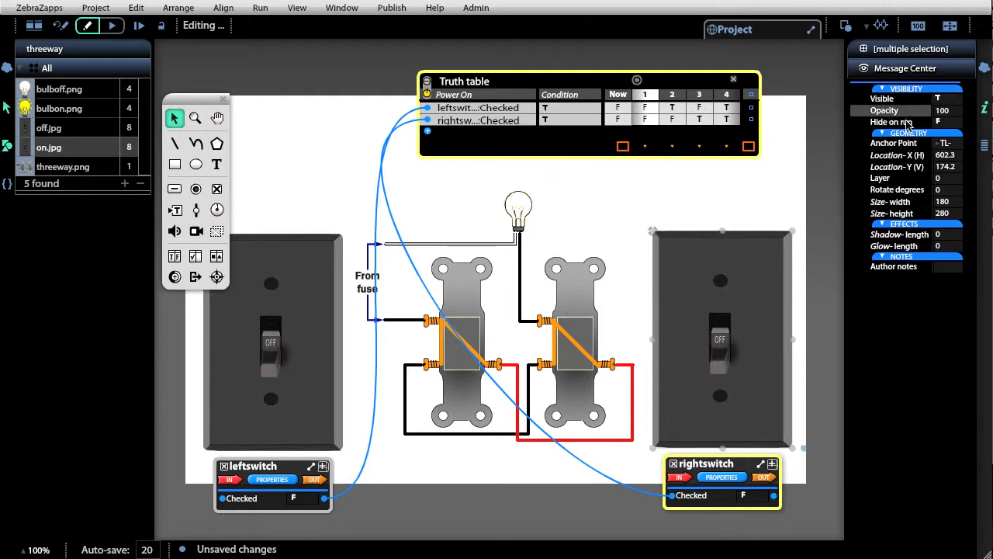
Set the truth table's Show values to true and wire the bulb's Checked property to its value row
{"action": "left_click", "coordinate": [681, 80]}
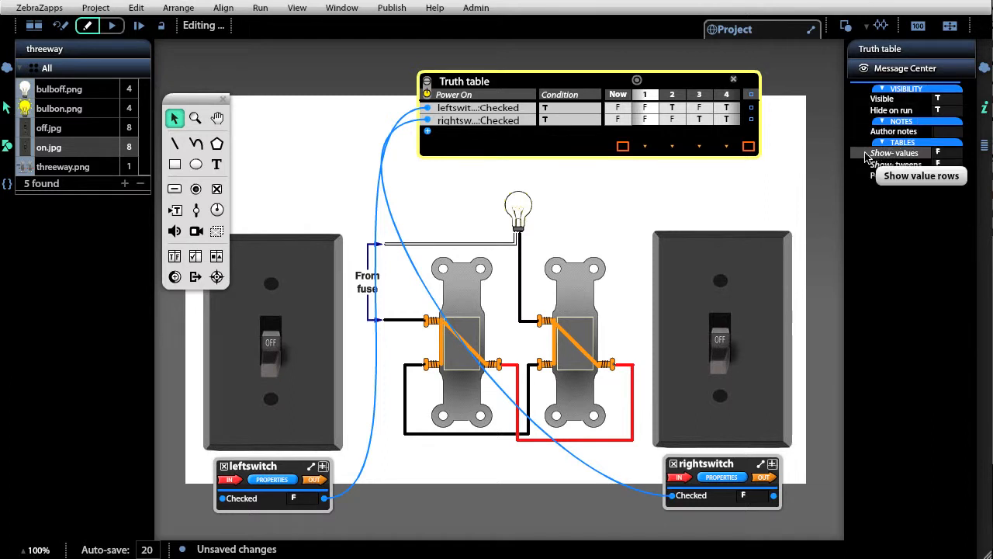
{"action": "left_click", "coordinate": [936, 153]}
{"action": "left_click", "coordinate": [945, 152]}
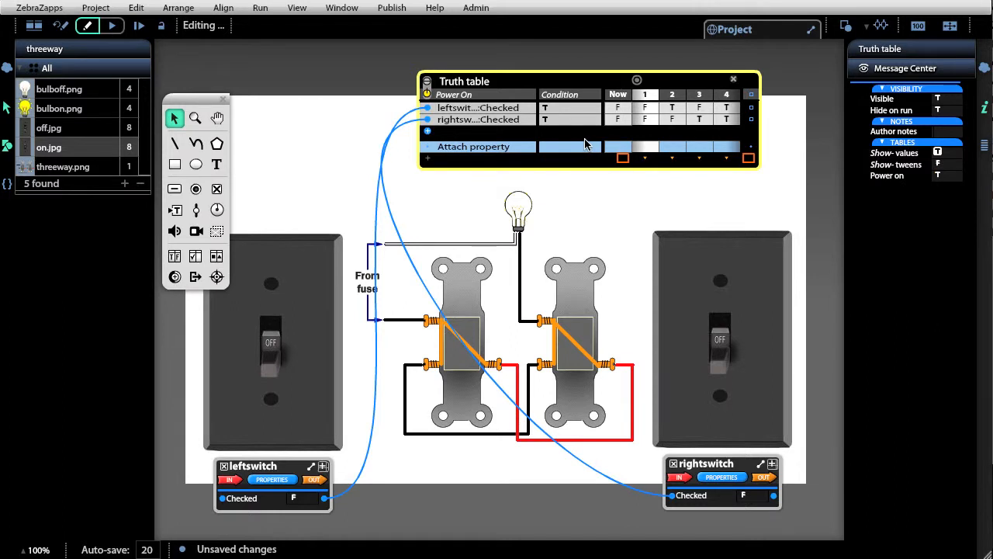
{"action": "left_click_drag", "start_coordinate": [581, 85], "coordinate": [581, 67]}
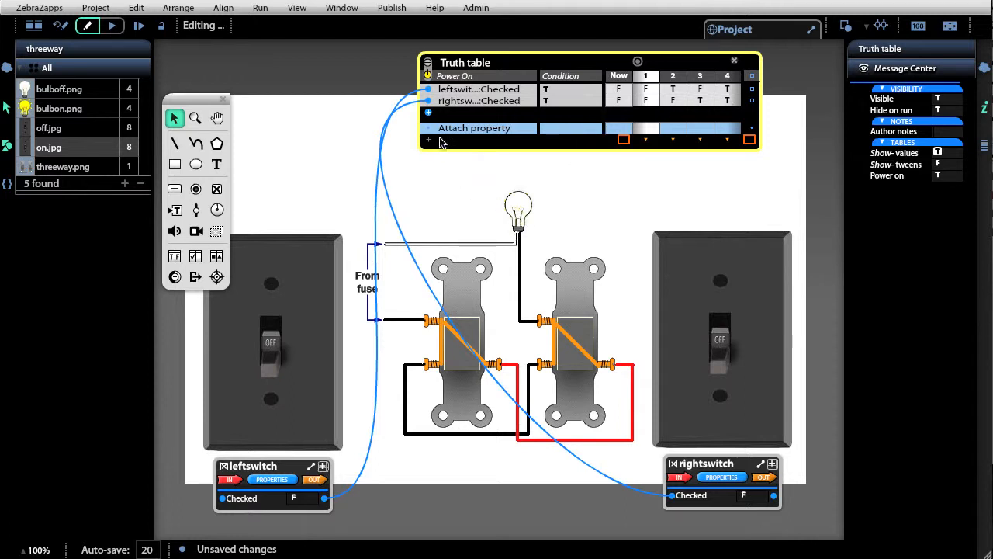
{"action": "left_click", "coordinate": [517, 211]}
{"action": "left_click_drag", "start_coordinate": [470, 282], "coordinate": [432, 132]}
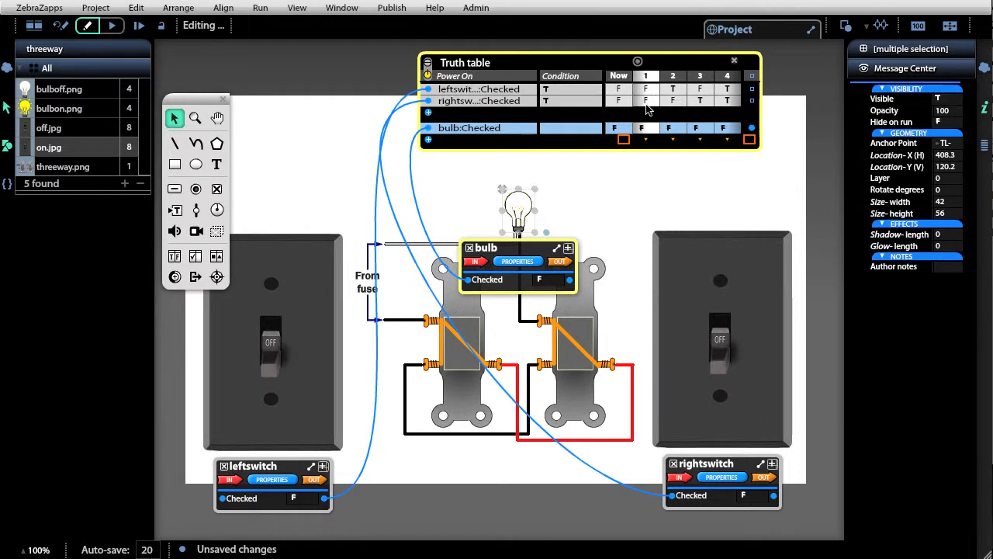
Set the bulb:Checked value to T in states 1 and 4 of the truth table
{"action": "left_click", "coordinate": [644, 128]}
{"action": "left_click", "coordinate": [650, 131]}
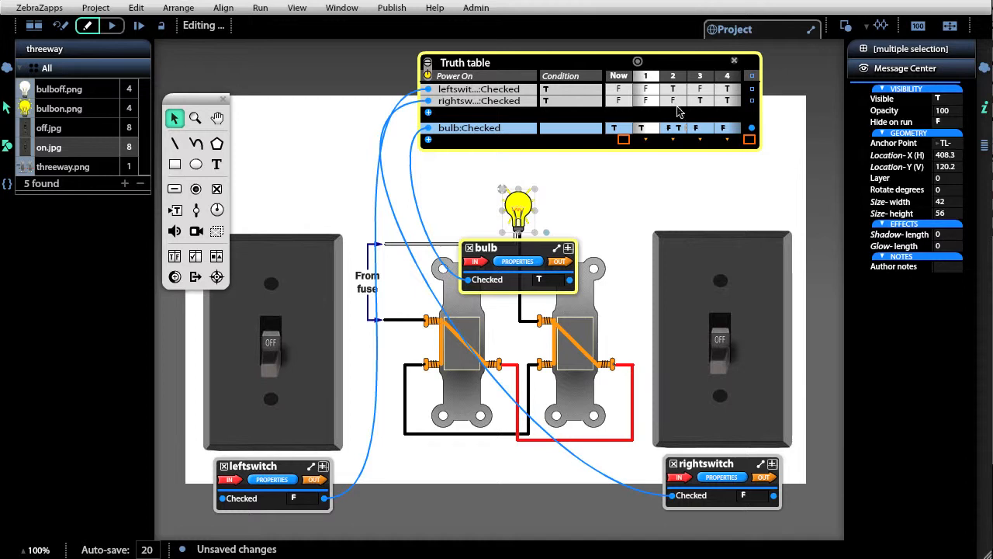
{"action": "left_click", "coordinate": [734, 130]}
{"action": "left_click", "coordinate": [607, 210]}
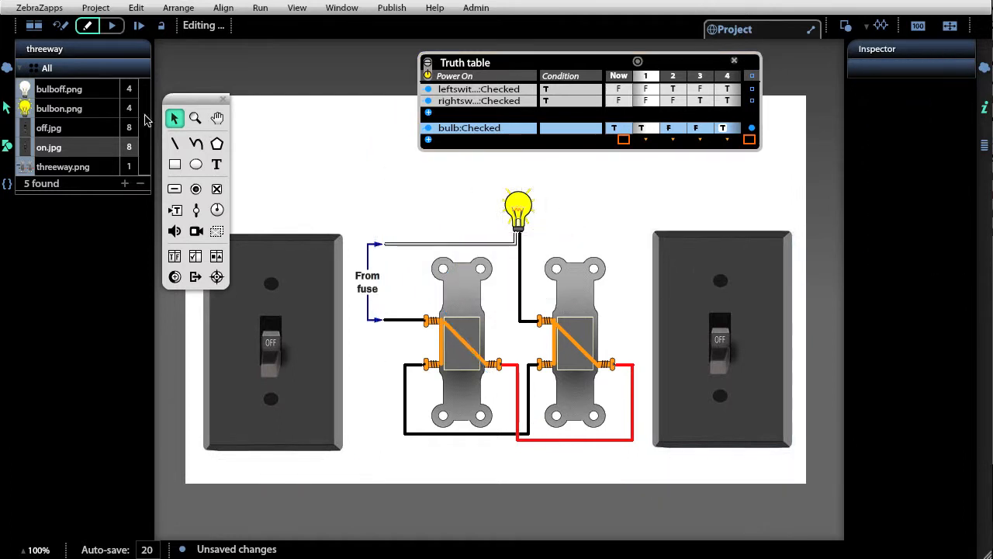
Run the threeway project, flip both switches through their combinations to test the bulb, and return to editing
{"action": "left_click", "coordinate": [111, 26]}
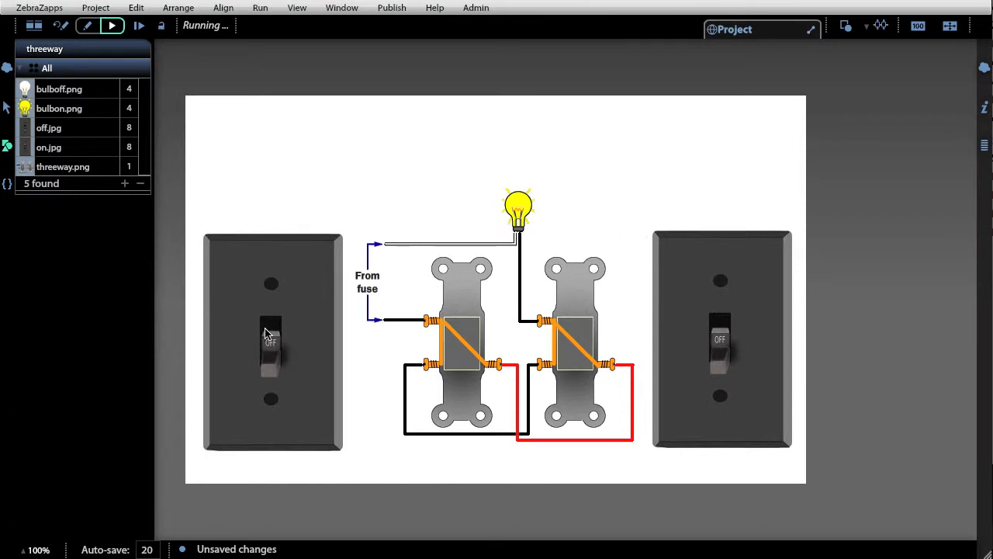
{"action": "left_click", "coordinate": [271, 330]}
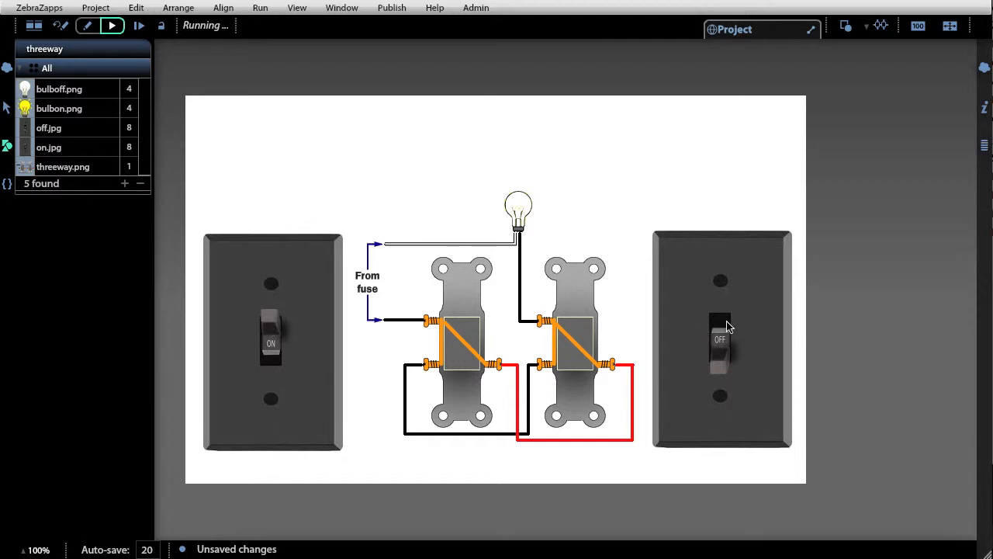
{"action": "left_click", "coordinate": [721, 327]}
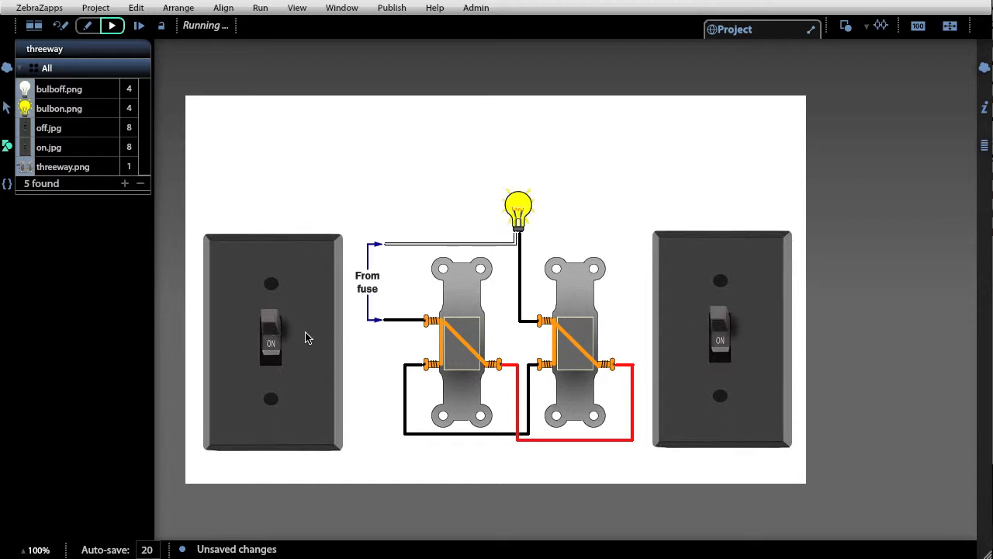
{"action": "left_click", "coordinate": [272, 353]}
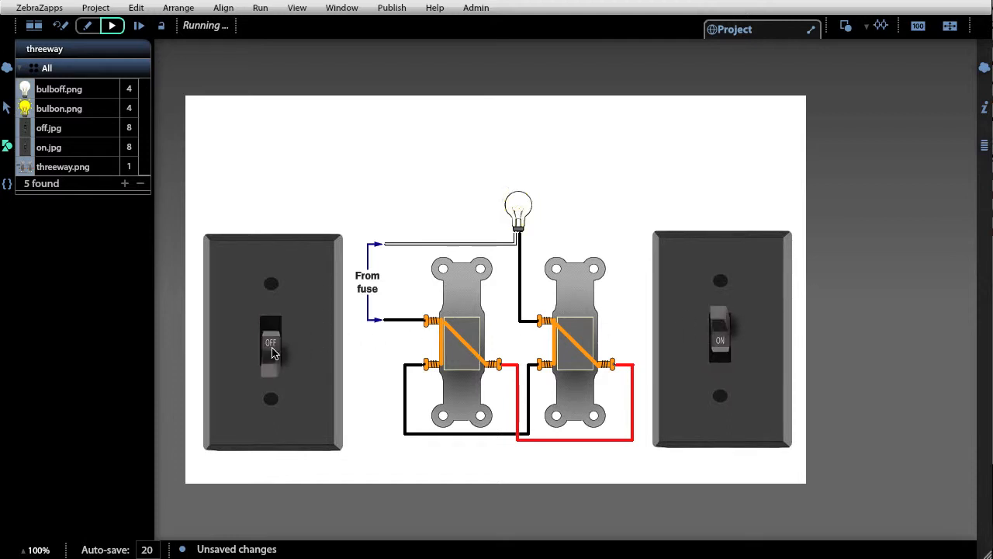
{"action": "left_click", "coordinate": [271, 353]}
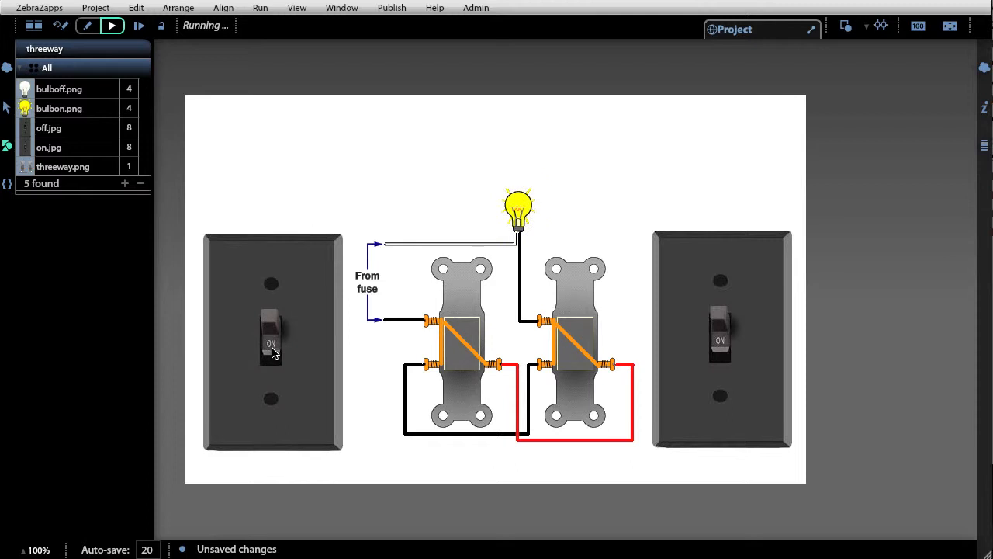
{"action": "left_click", "coordinate": [721, 344]}
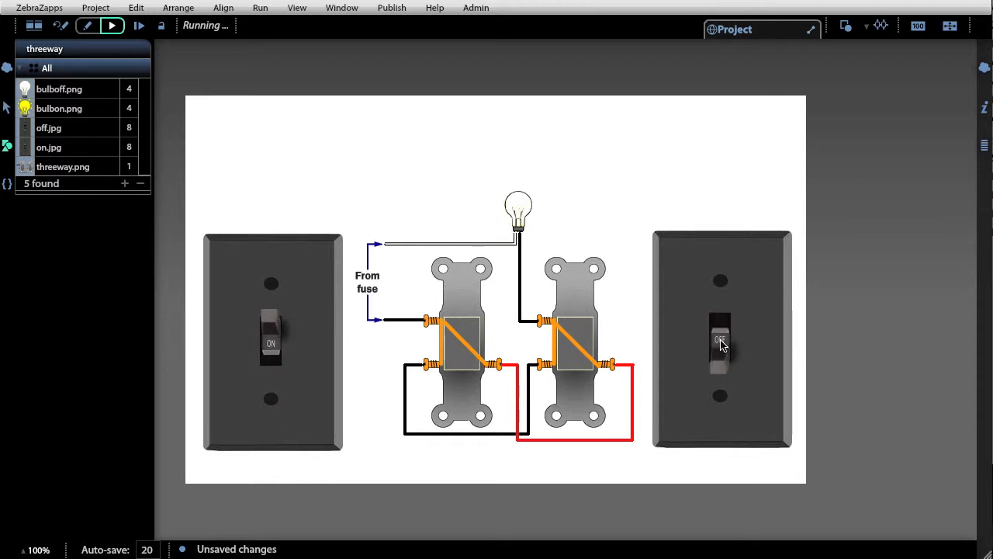
{"action": "left_click", "coordinate": [268, 342]}
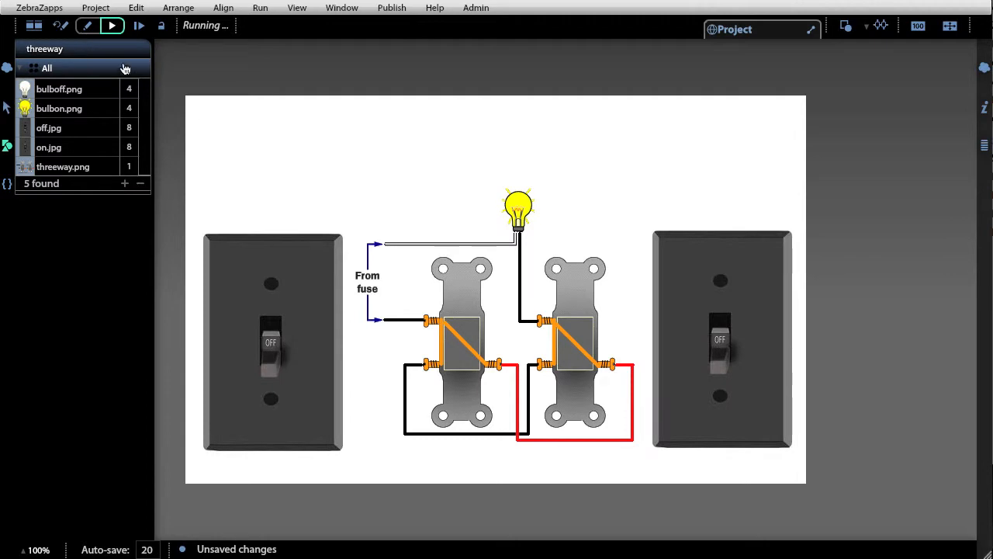
{"action": "left_click", "coordinate": [62, 27]}
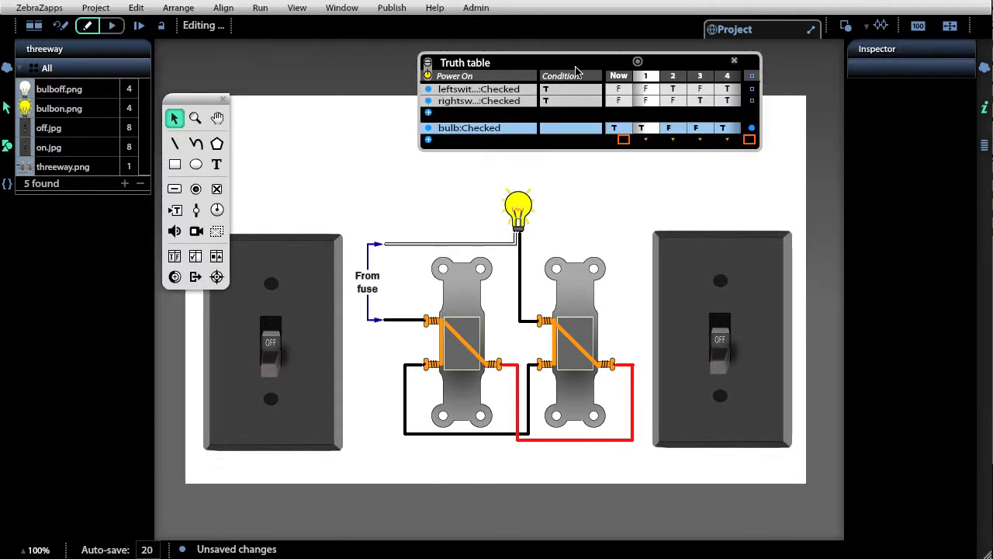
Wire the Visible properties of the left switch's leftoff and lefton lines to new truth table value rows
{"action": "left_click", "coordinate": [577, 68]}
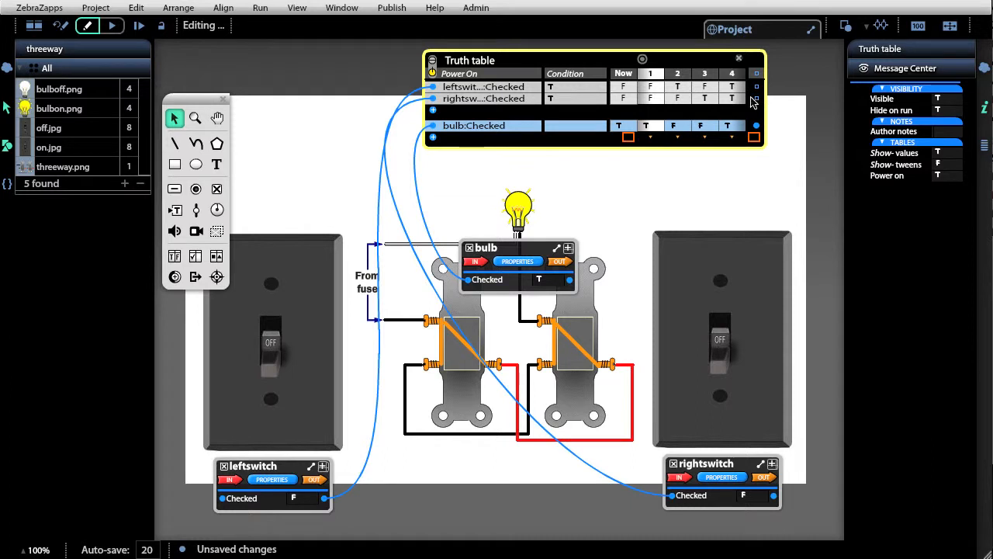
{"action": "mouse_move", "coordinate": [556, 103]}
{"action": "left_click", "coordinate": [440, 355]}
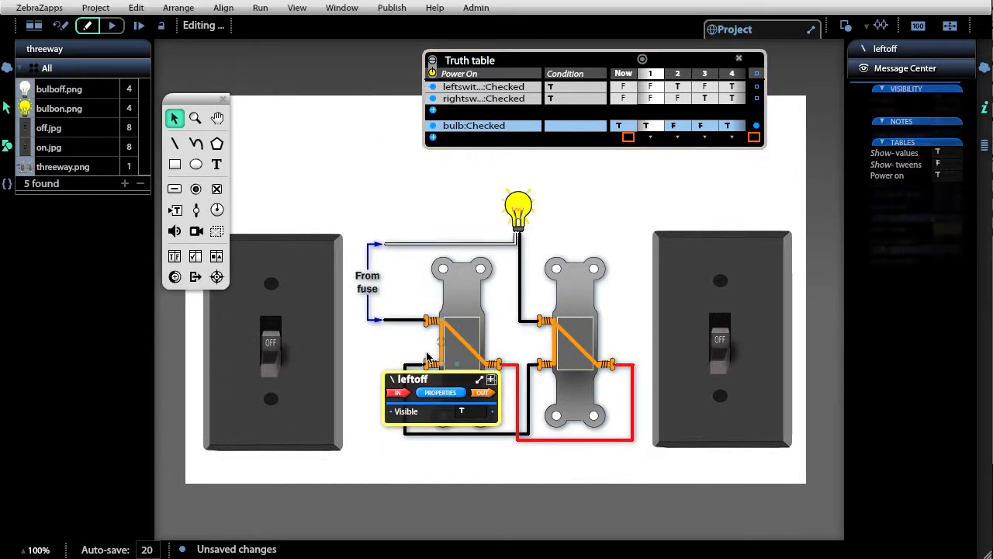
{"action": "left_click_drag", "start_coordinate": [394, 415], "coordinate": [433, 140]}
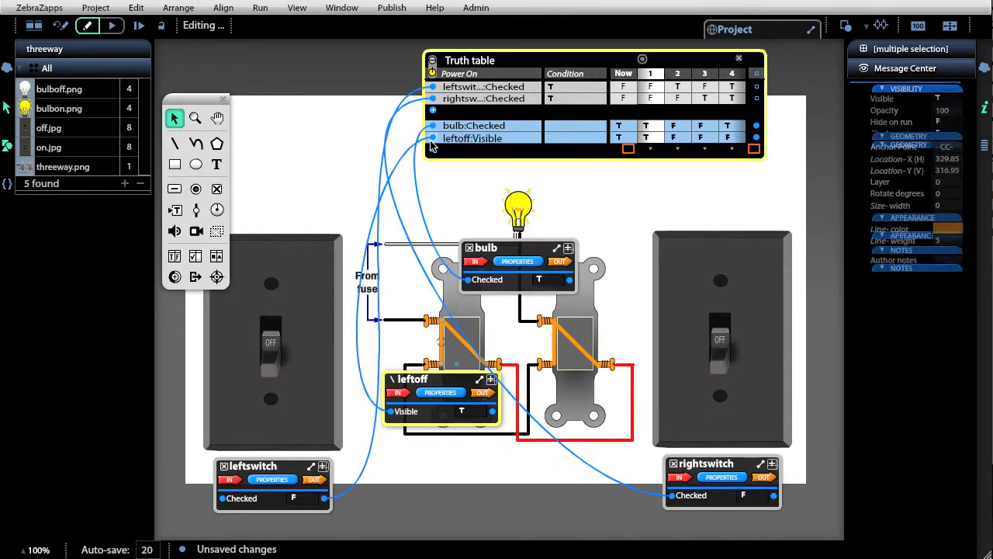
{"action": "left_click", "coordinate": [455, 334]}
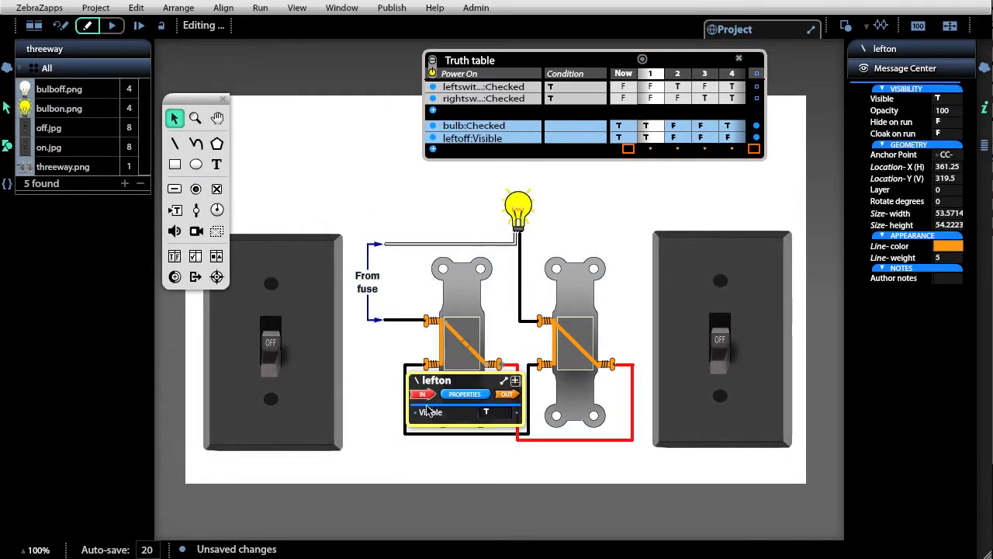
{"action": "left_click_drag", "start_coordinate": [416, 412], "coordinate": [433, 150]}
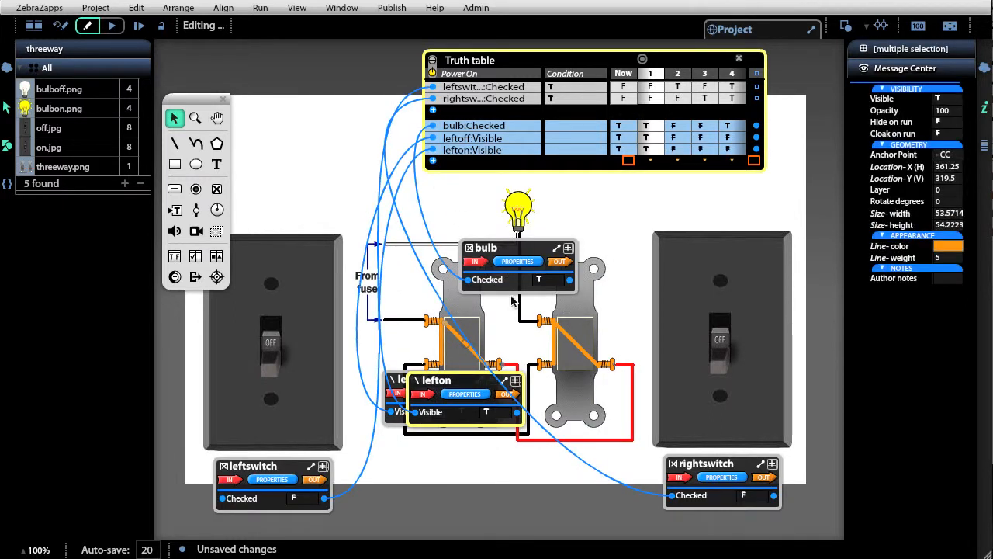
Wire the Visible properties of the right switch's rightoff and righton lines to new truth table value rows
{"action": "left_click", "coordinate": [554, 346]}
{"action": "left_click", "coordinate": [554, 350]}
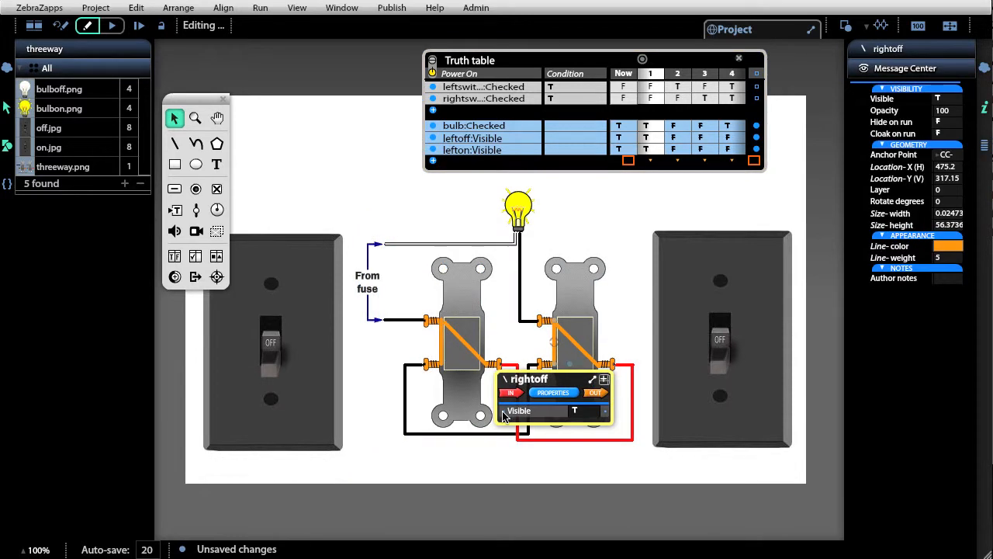
{"action": "left_click_drag", "start_coordinate": [503, 410], "coordinate": [433, 162]}
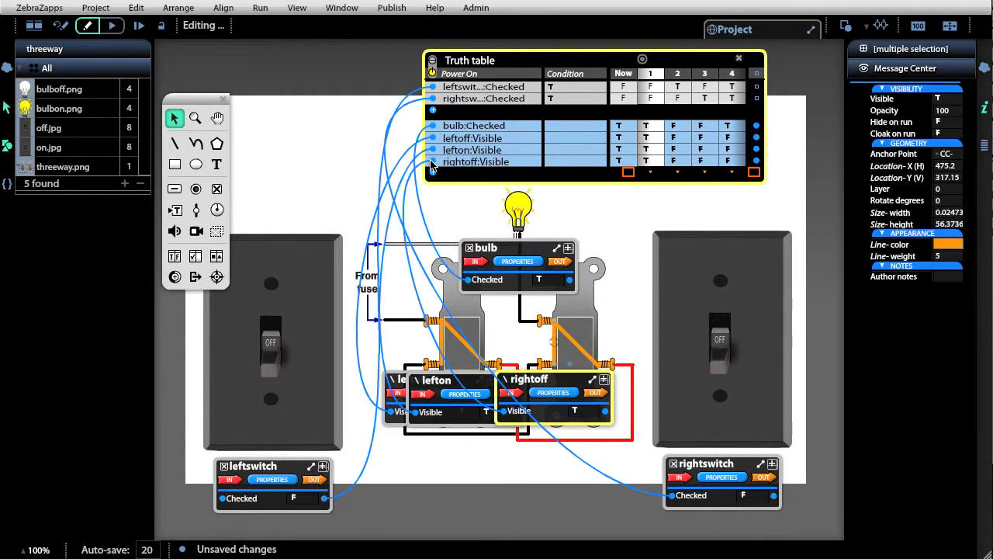
{"action": "left_click", "coordinate": [565, 338]}
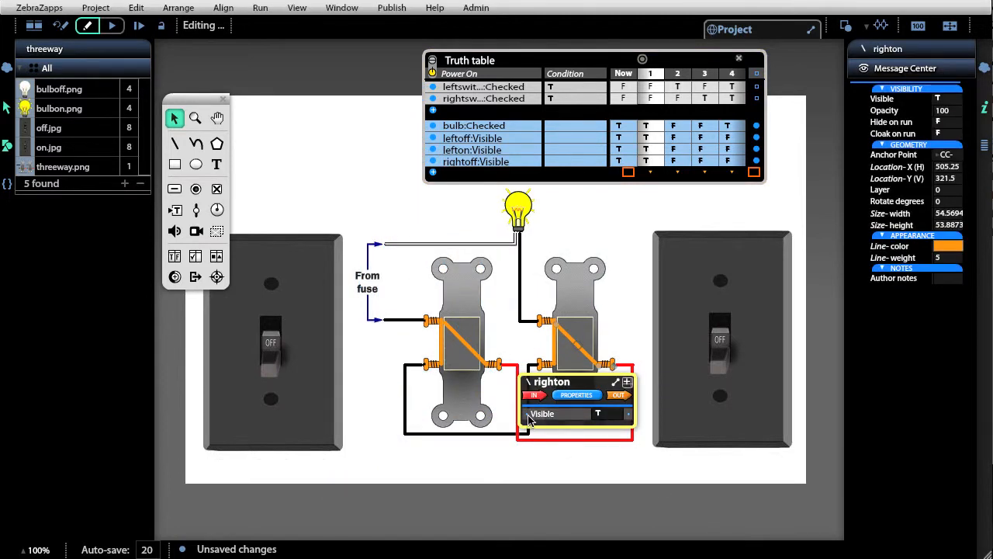
{"action": "left_click_drag", "start_coordinate": [527, 413], "coordinate": [433, 176]}
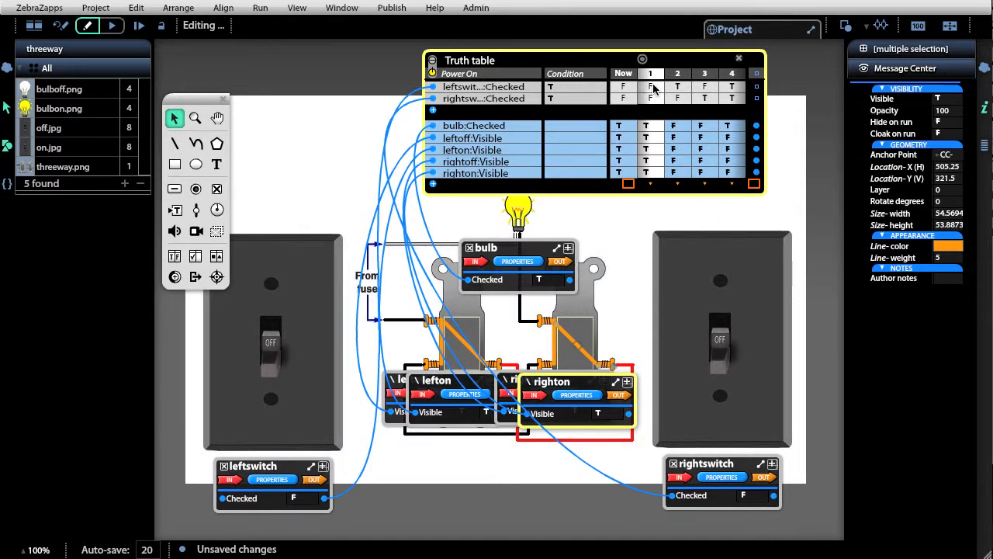
Set Visible to T only for leftoff in states 1 and 3, lefton in 2 and 4, rightoff in 1 and 2, righton in 3 and 4
{"action": "left_click", "coordinate": [658, 150]}
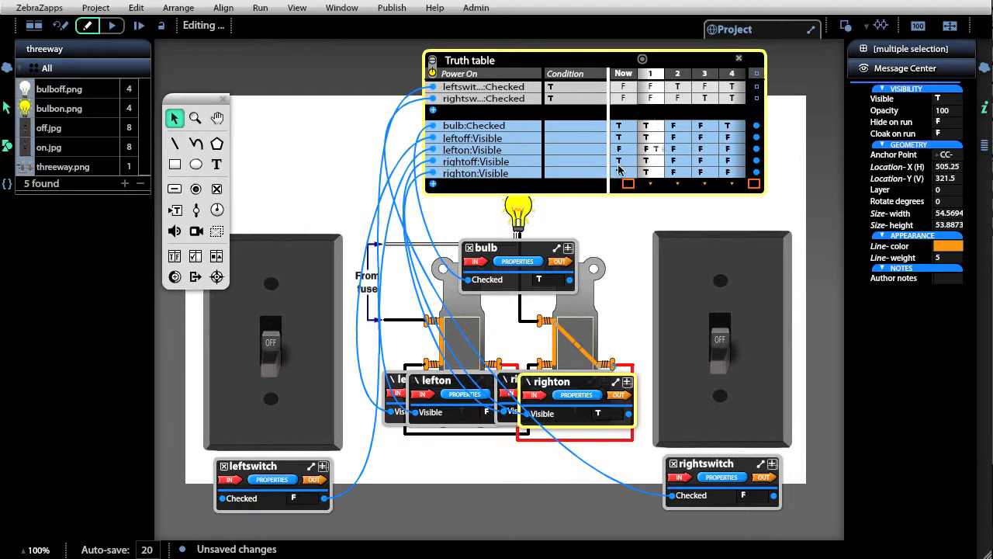
{"action": "left_click", "coordinate": [658, 174]}
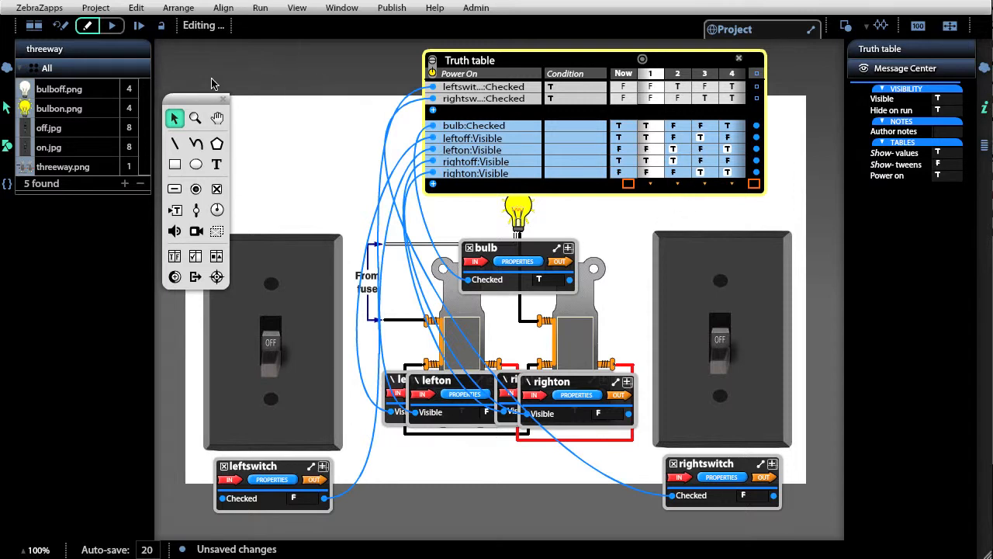
Run the project, flip both switches through their combinations to check the contact lines and the bulb, and return to editing
{"action": "left_click", "coordinate": [110, 27]}
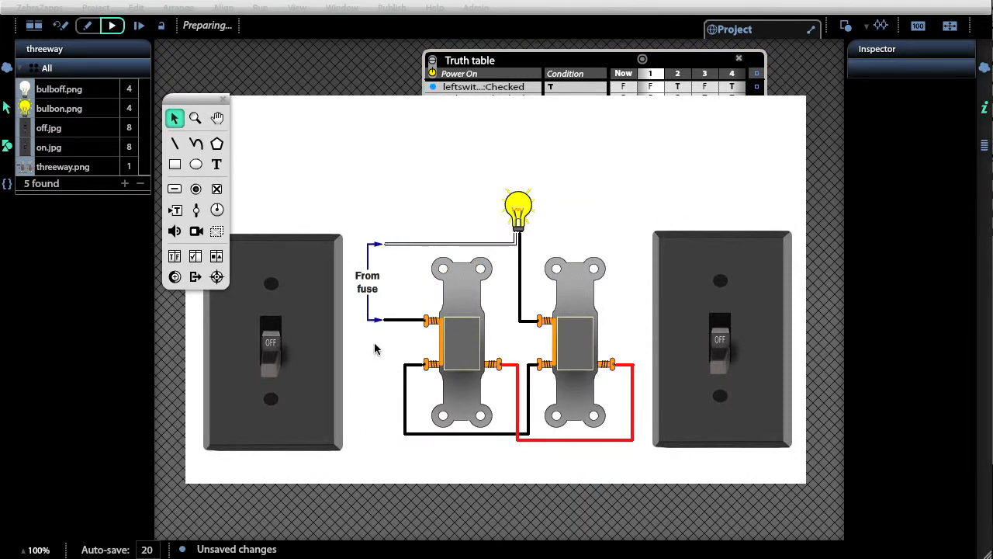
{"action": "left_click", "coordinate": [280, 335]}
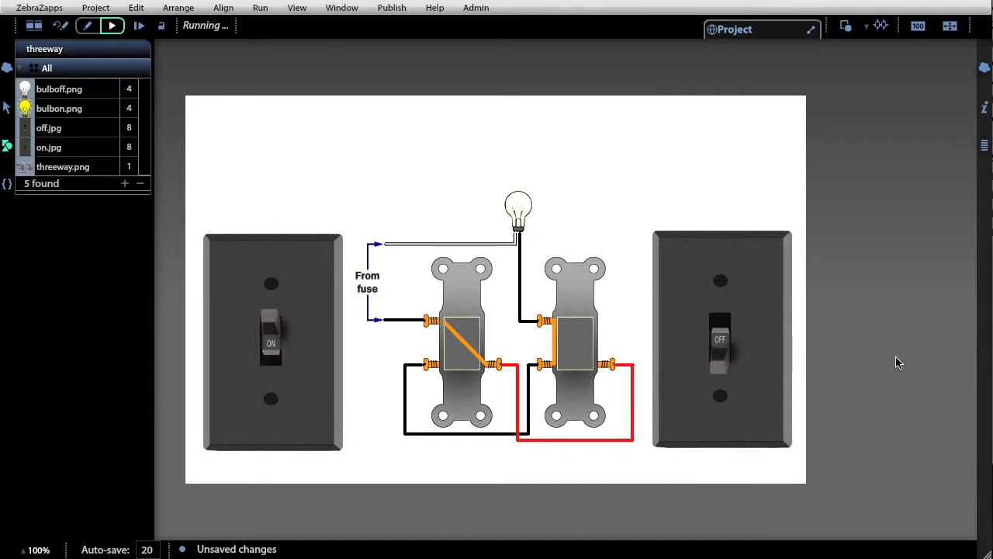
{"action": "left_click", "coordinate": [720, 333]}
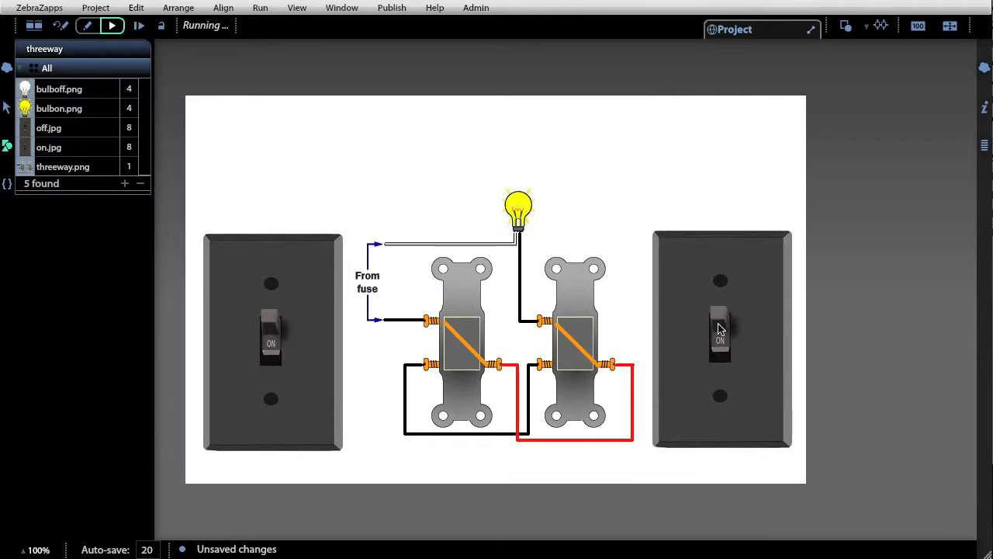
{"action": "left_click", "coordinate": [719, 329]}
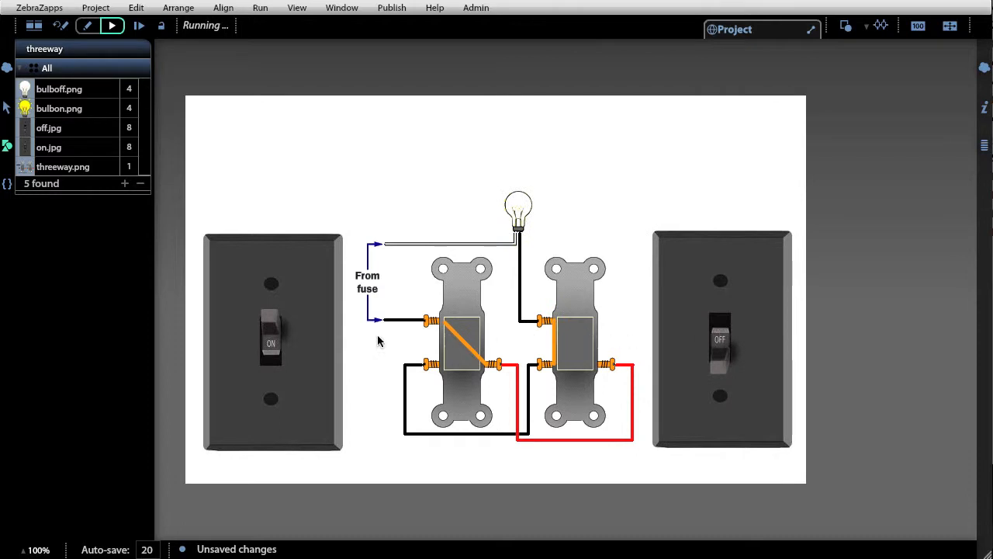
{"action": "left_click", "coordinate": [270, 345]}
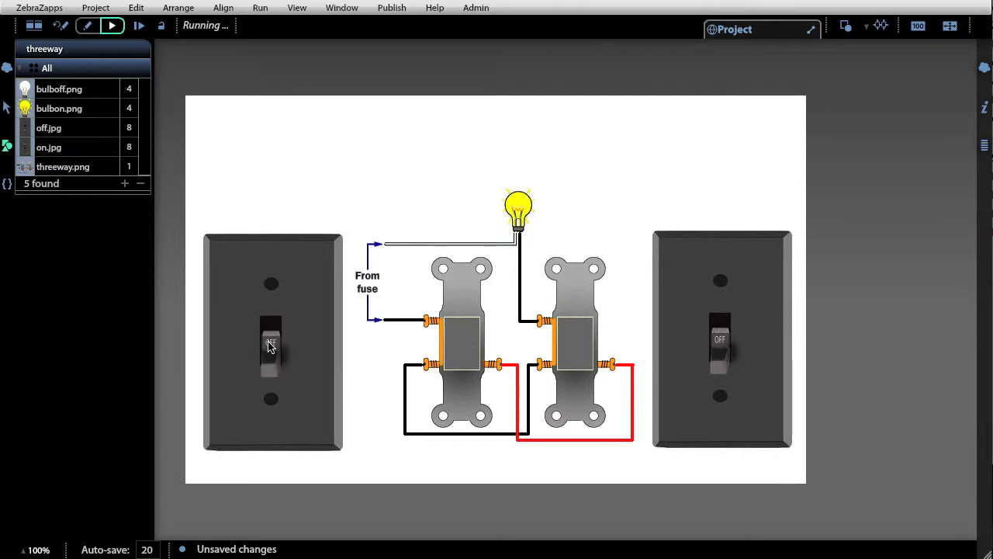
{"action": "left_click", "coordinate": [724, 333]}
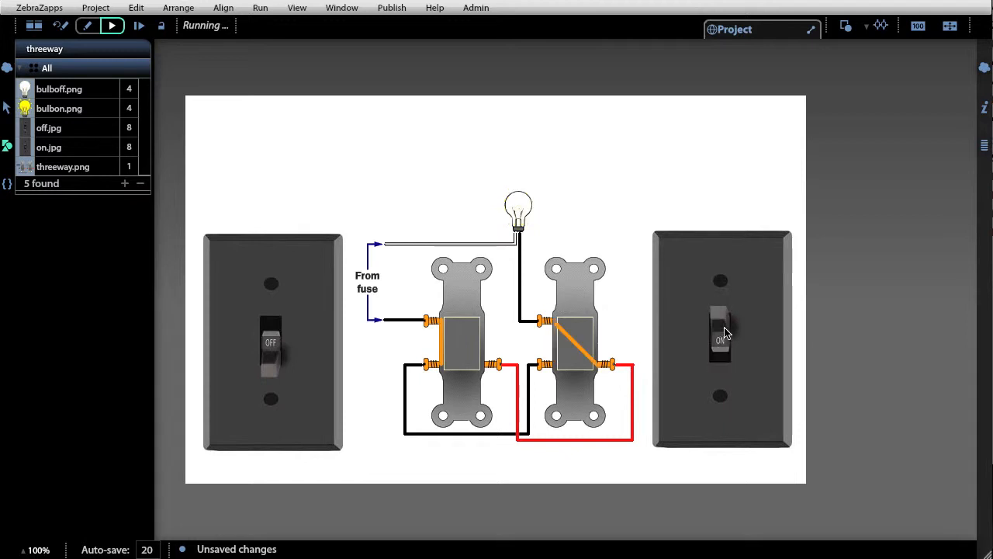
{"action": "left_click", "coordinate": [56, 27]}
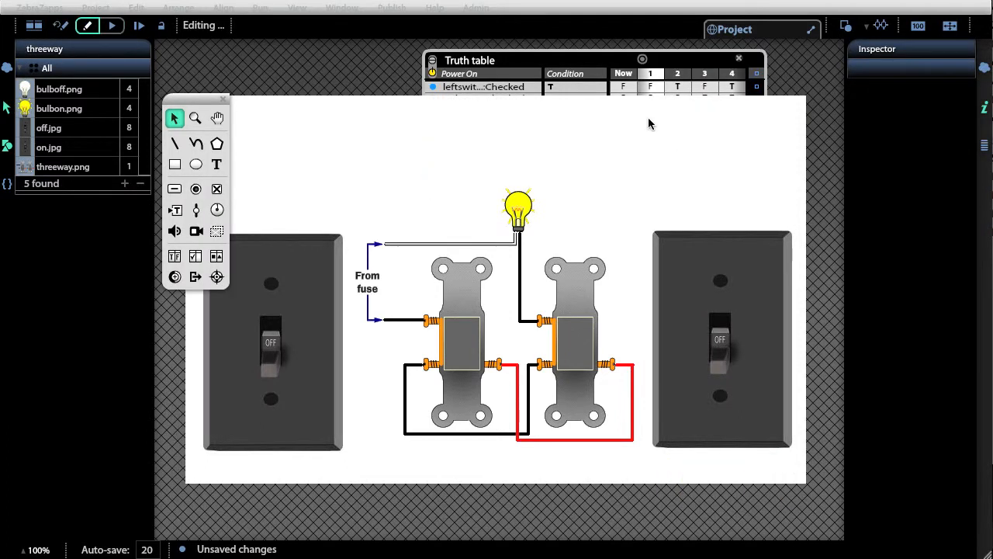